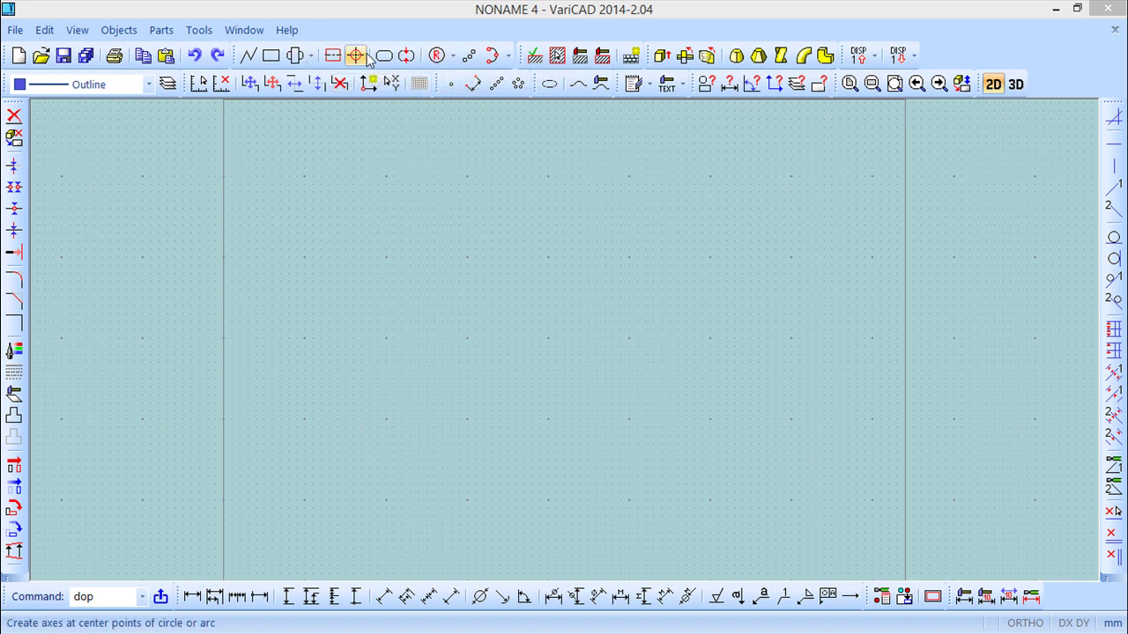
# Draw a circle by center and radius in the upper part of the sheet, left of its middle
pyautogui.click(438, 56)
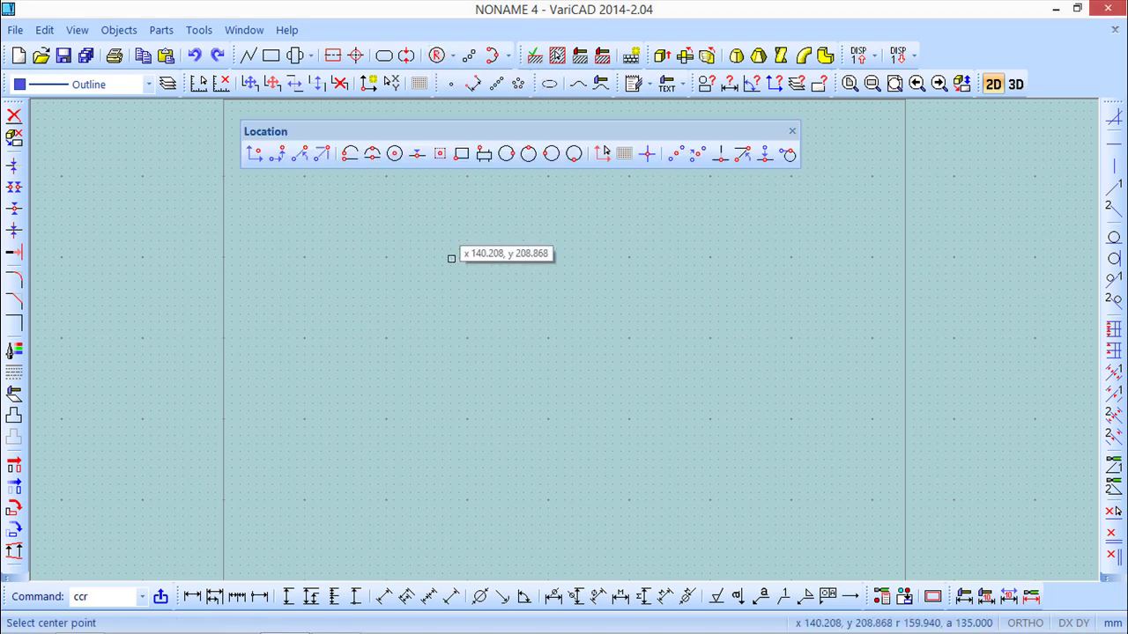
pyautogui.click(445, 325)
pyautogui.click(565, 350)
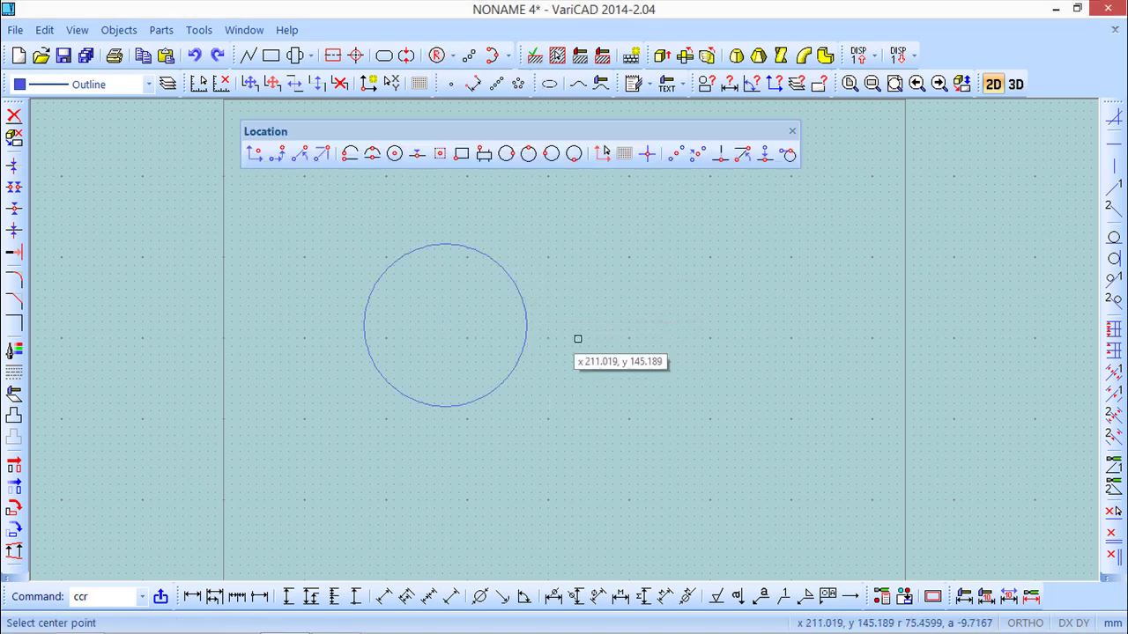
pyautogui.click(792, 132)
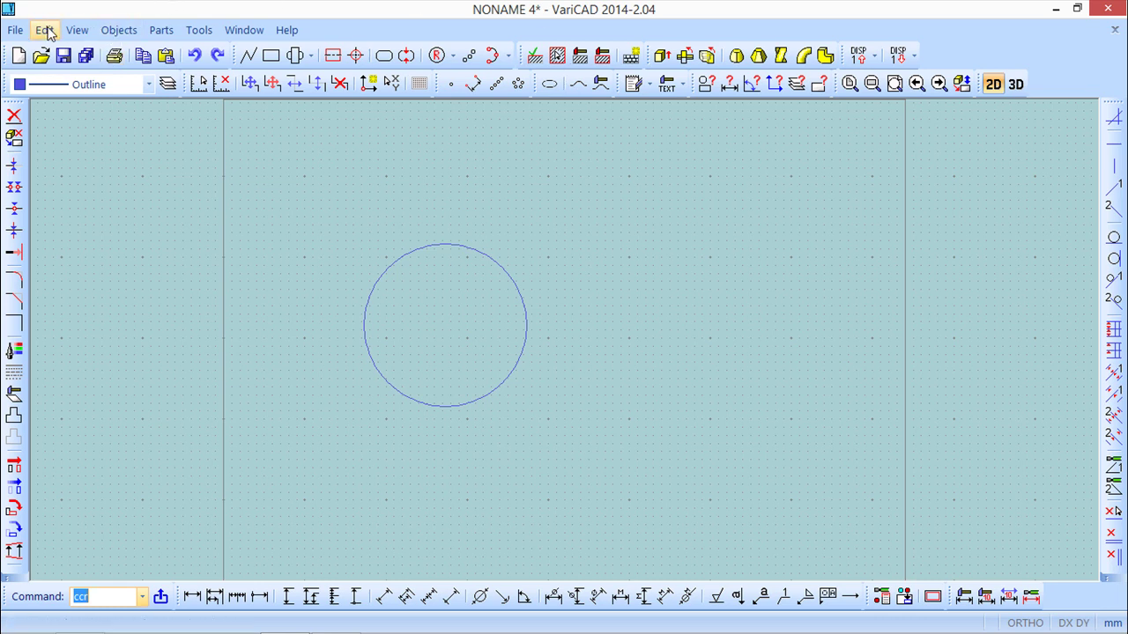
pyautogui.click(17, 30)
pyautogui.moveTo(48, 30)
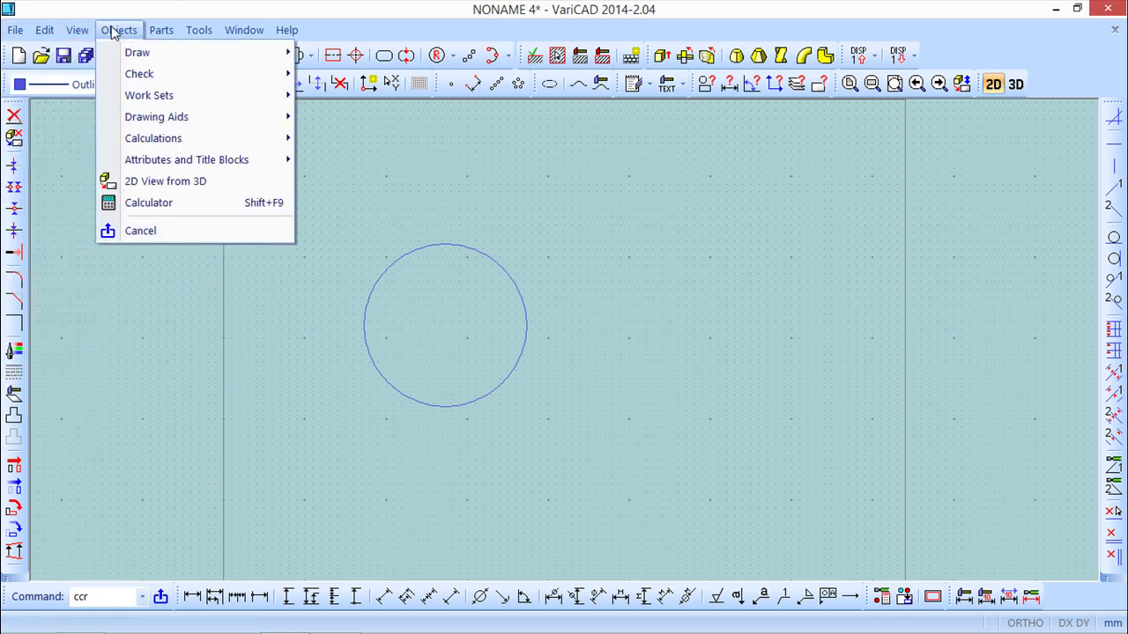
pyautogui.moveTo(97, 32)
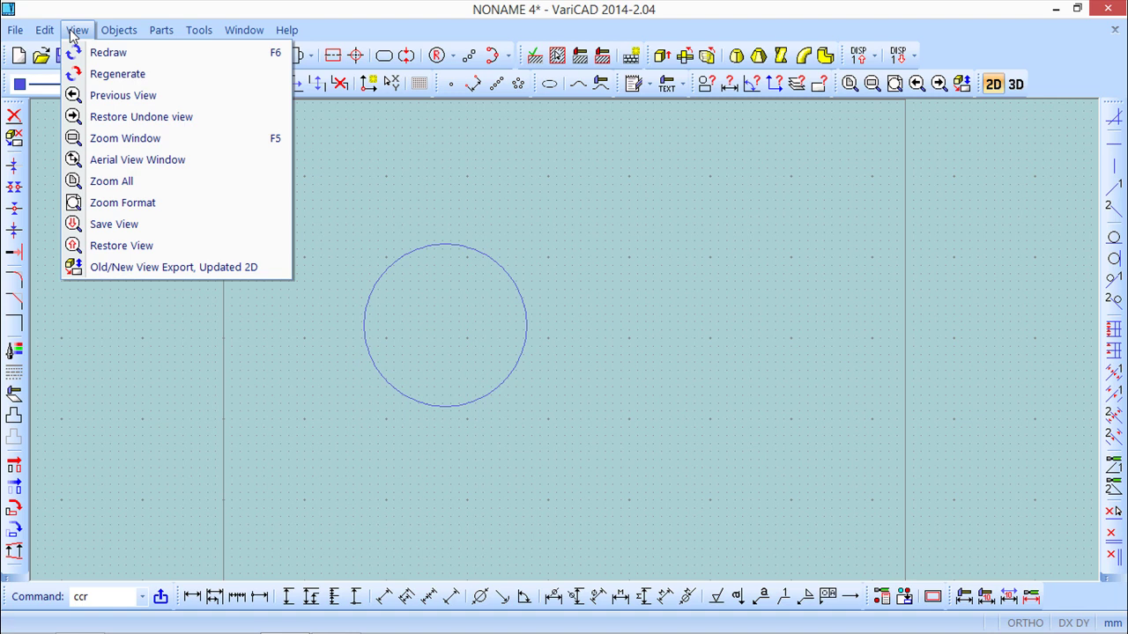
pyautogui.click(71, 32)
pyautogui.click(113, 30)
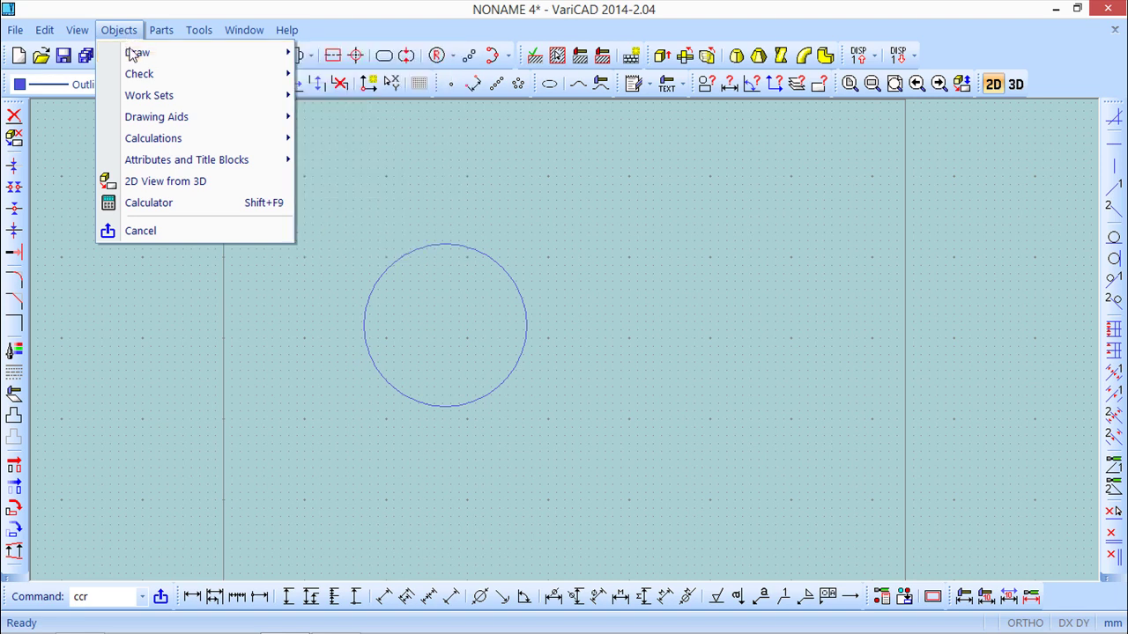
pyautogui.moveTo(134, 56)
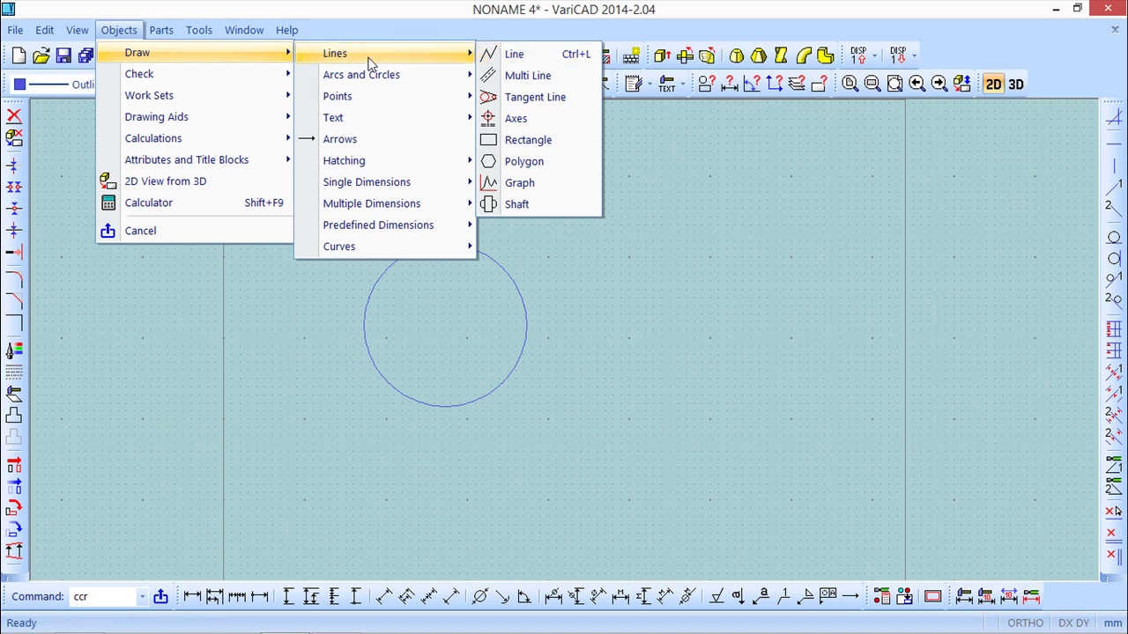
pyautogui.moveTo(200, 33)
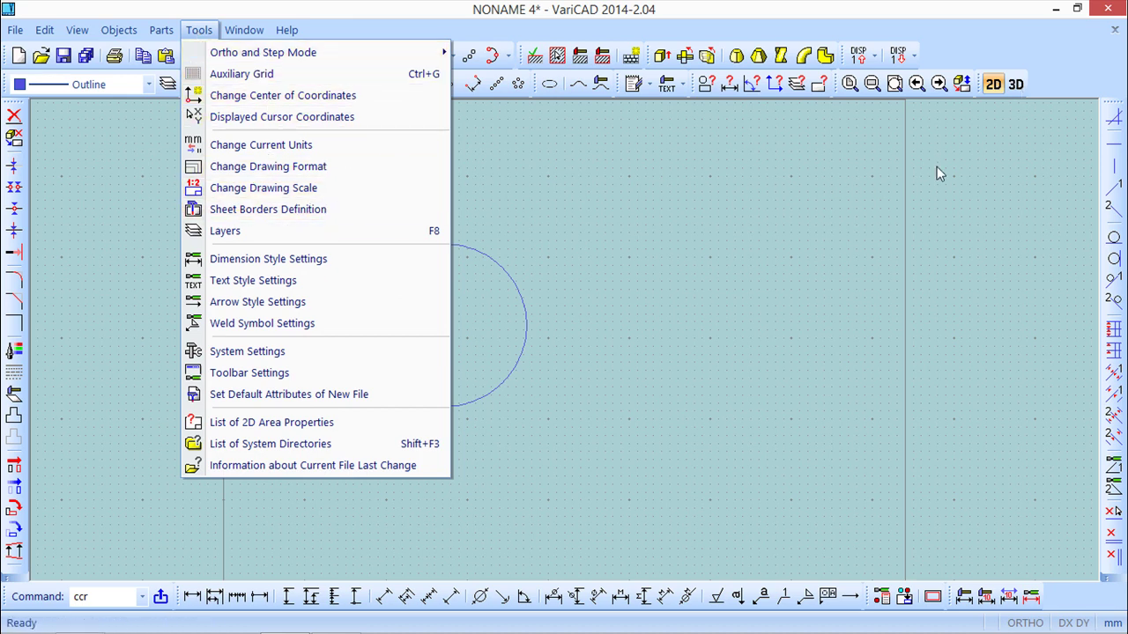
pyautogui.click(393, 7)
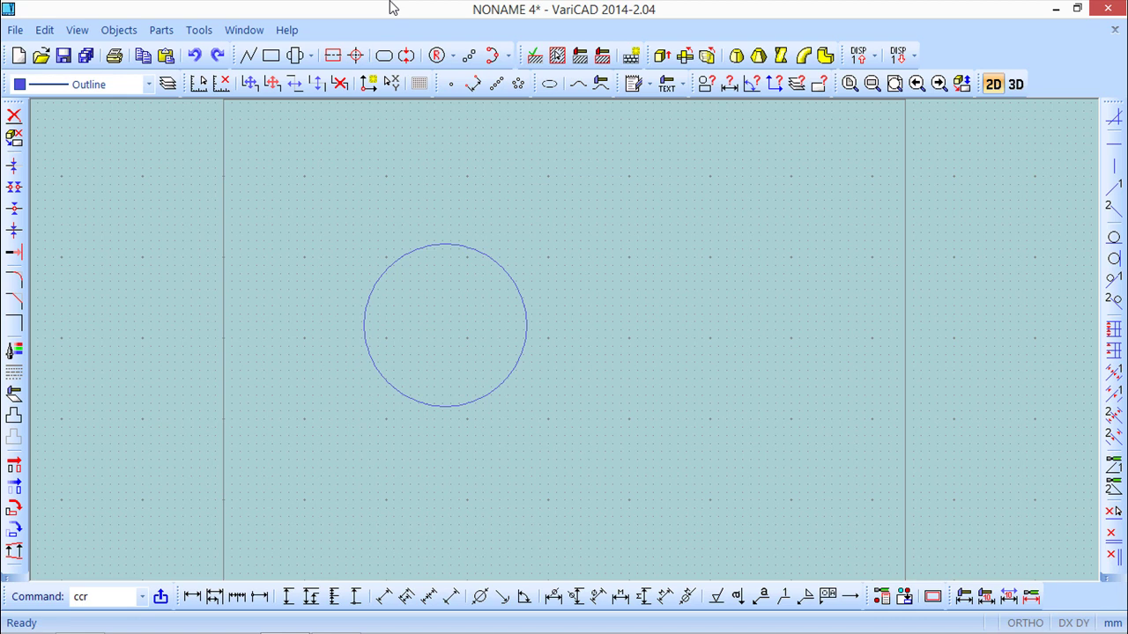
pyautogui.press('alt')
pyautogui.hotkey('alt', 'p')
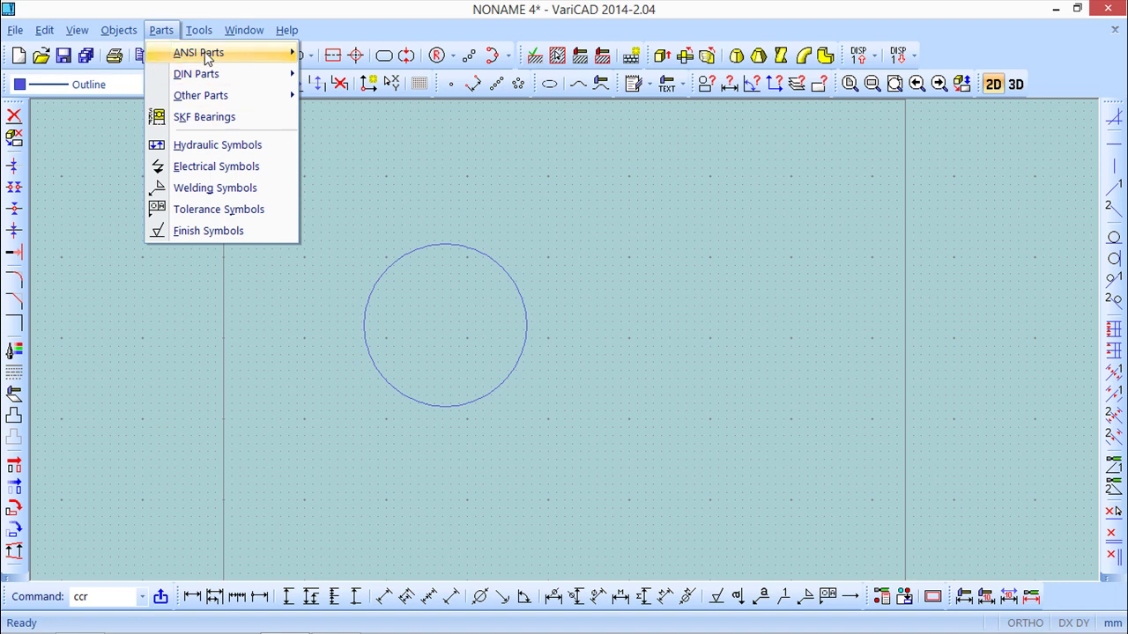
pyautogui.click(333, 13)
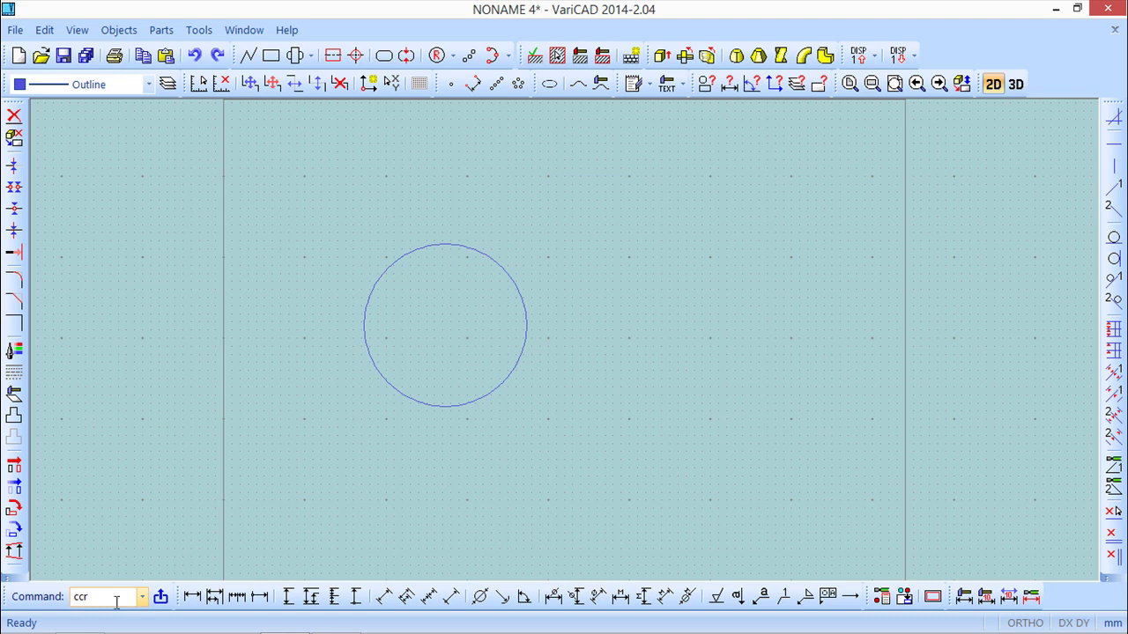
# Run the lin command and draw a connected three-segment zigzag line that crosses the circle's lower-left side
pyautogui.press('BackSpace')
pyautogui.press('BackSpace')
pyautogui.press('BackSpace')
pyautogui.write('lin')
pyautogui.press('Return')
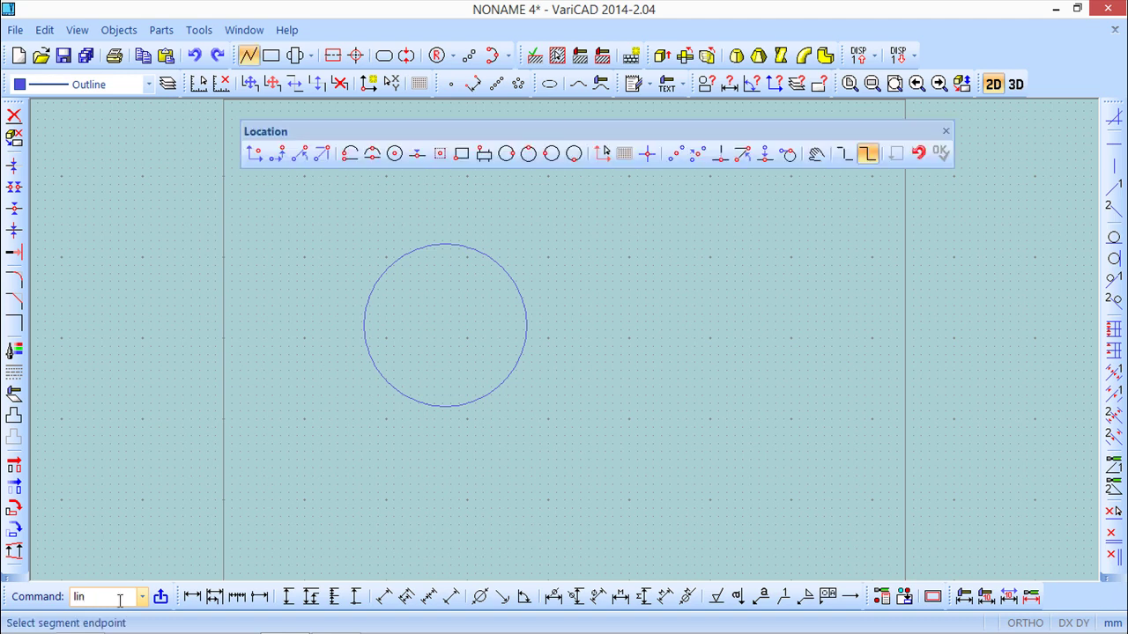
pyautogui.click(285, 266)
pyautogui.click(505, 477)
pyautogui.click(705, 269)
pyautogui.click(760, 381)
pyautogui.rightClick(761, 377)
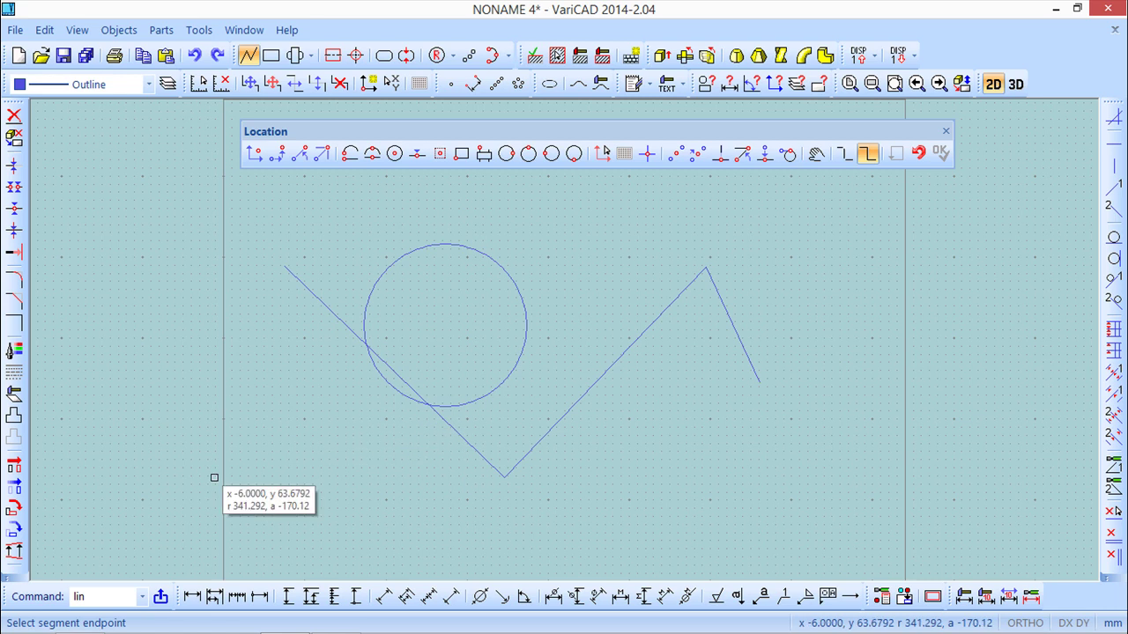
# Create a new 2D drawing from the recent New (dop) command, in millimeters with A3 format and 1:1 scale
pyautogui.click(142, 599)
pyautogui.moveTo(211, 522)
pyautogui.mouseDown()
pyautogui.moveTo(215, 573)
pyautogui.moveTo(222, 509)
pyautogui.moveTo(219, 564)
pyautogui.moveTo(222, 527)
pyautogui.mouseUp()
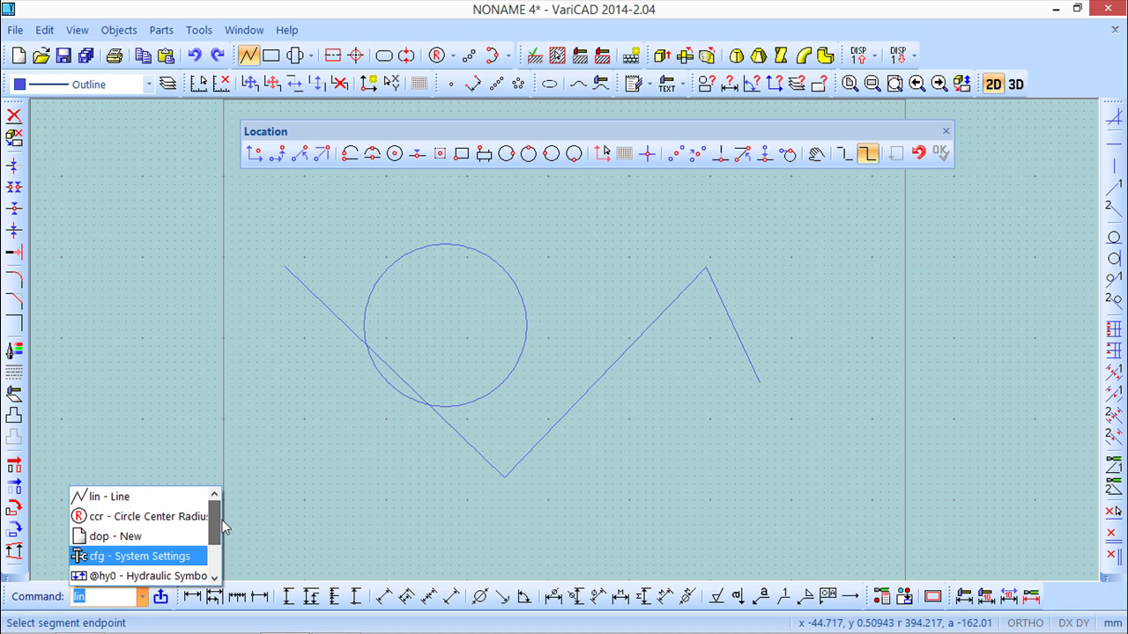
pyautogui.click(158, 537)
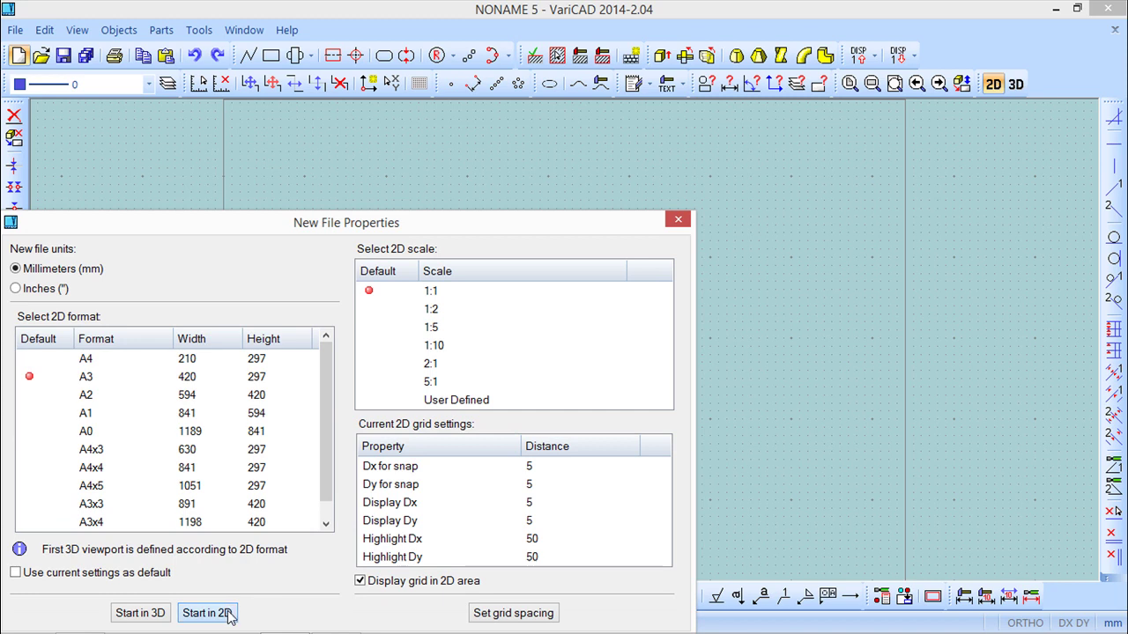
pyautogui.click(208, 613)
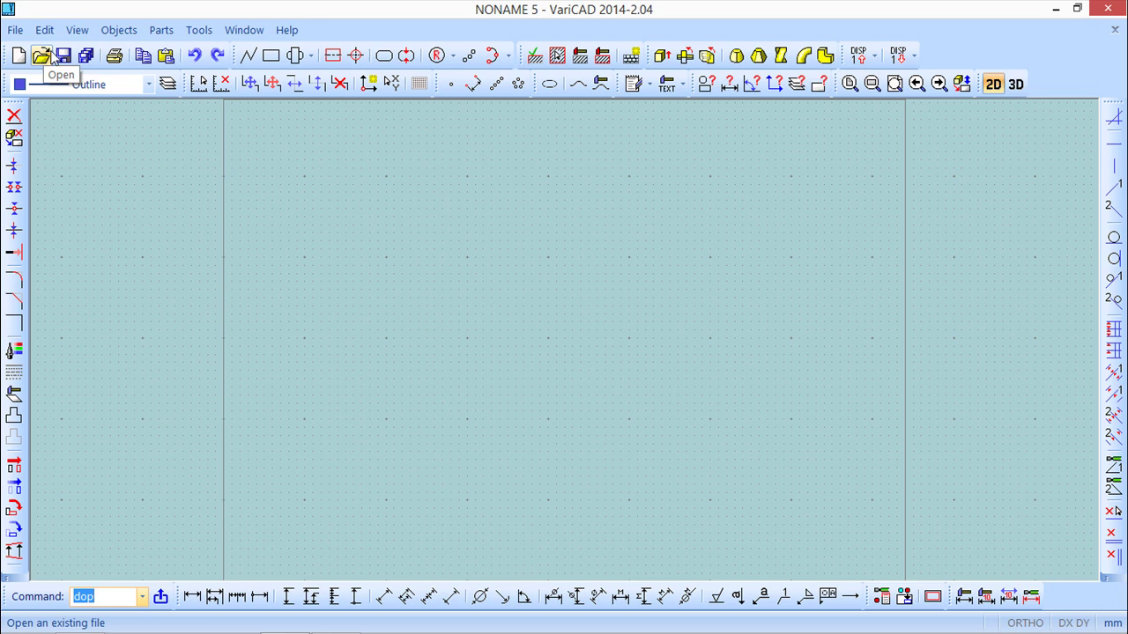
pyautogui.click(124, 37)
pyautogui.moveTo(132, 53)
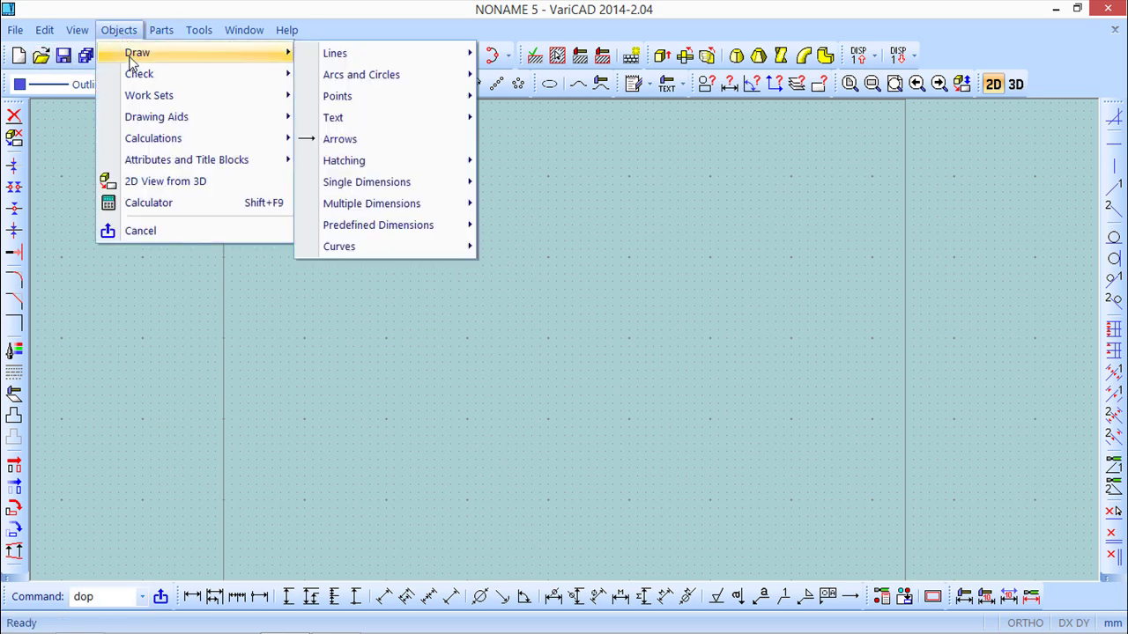
pyautogui.moveTo(331, 57)
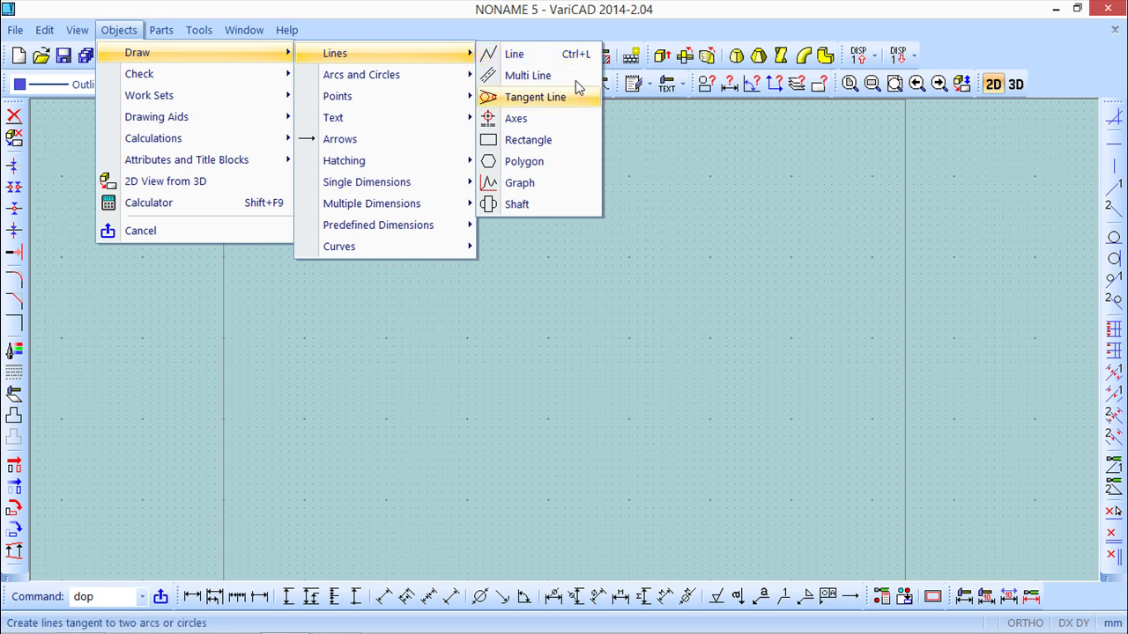
pyautogui.click(617, 12)
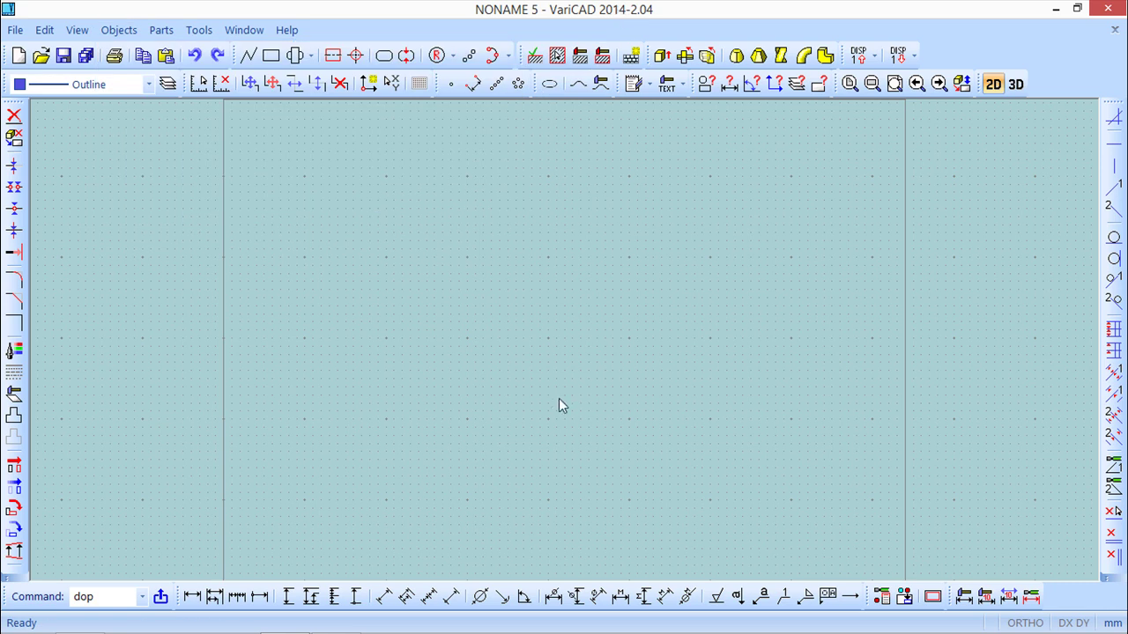
# Run the lin command and draw a connected three-segment zigzag line across the middle of the empty sheet
pyautogui.write('lin')
pyautogui.press('Return')
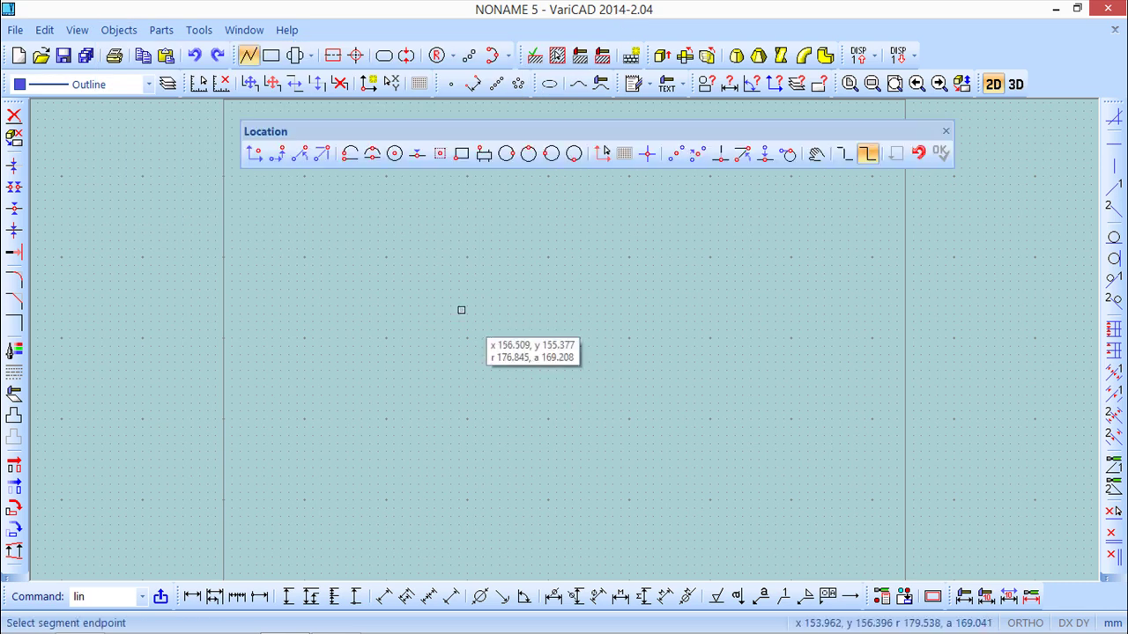
pyautogui.click(332, 261)
pyautogui.click(547, 403)
pyautogui.click(652, 286)
pyautogui.click(768, 395)
pyautogui.rightClick(768, 395)
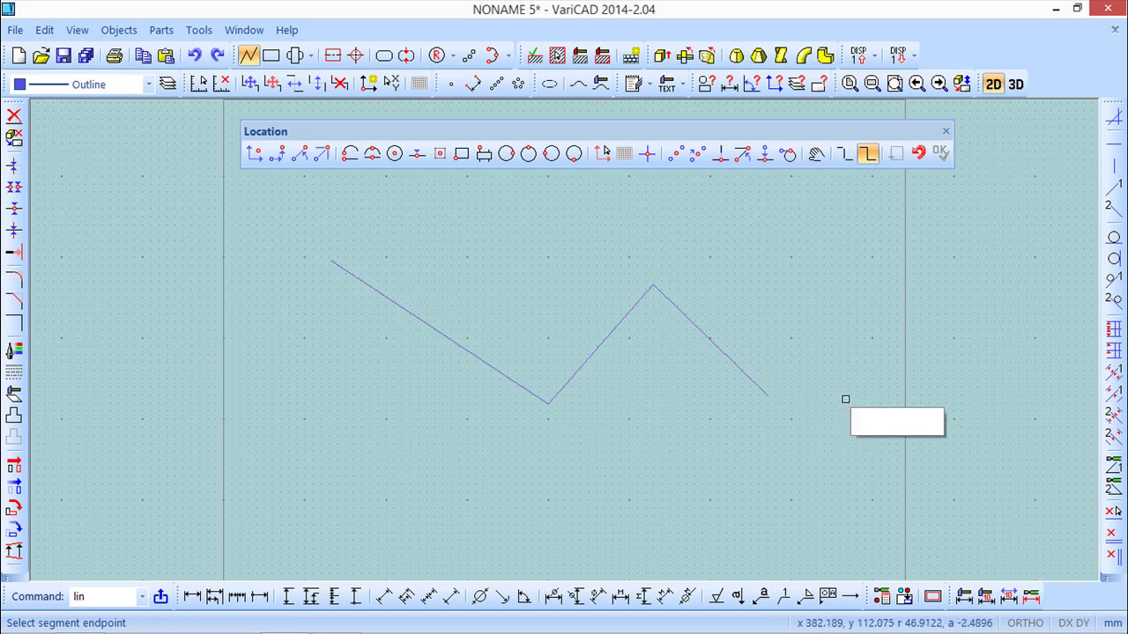
pyautogui.click(946, 132)
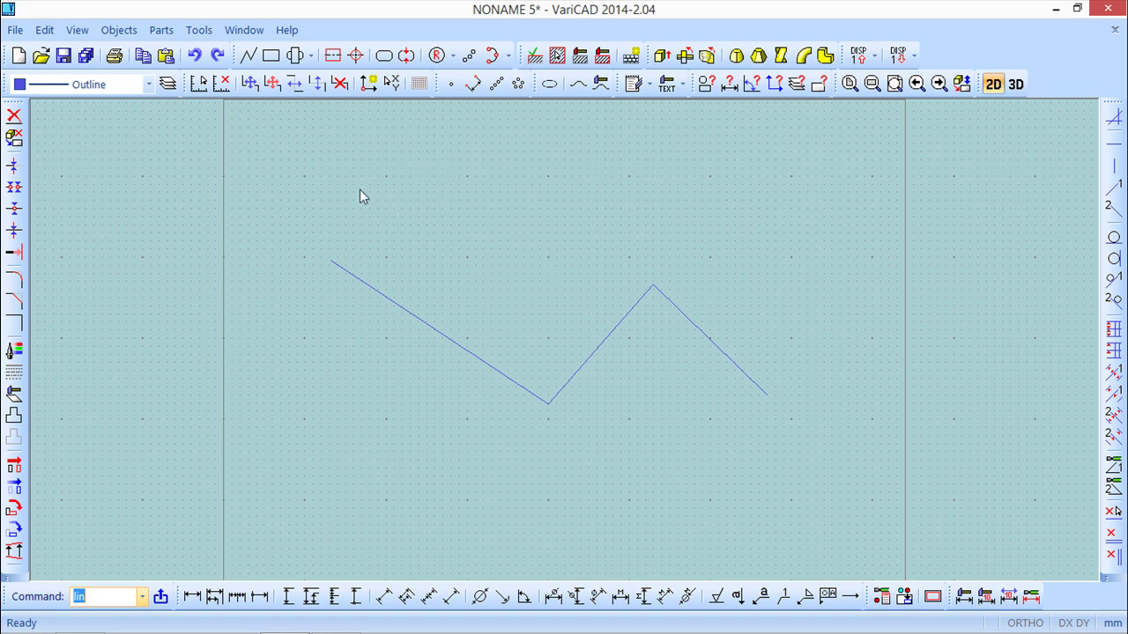
# Open the shortcut key definitions from the system settings
pyautogui.click(198, 34)
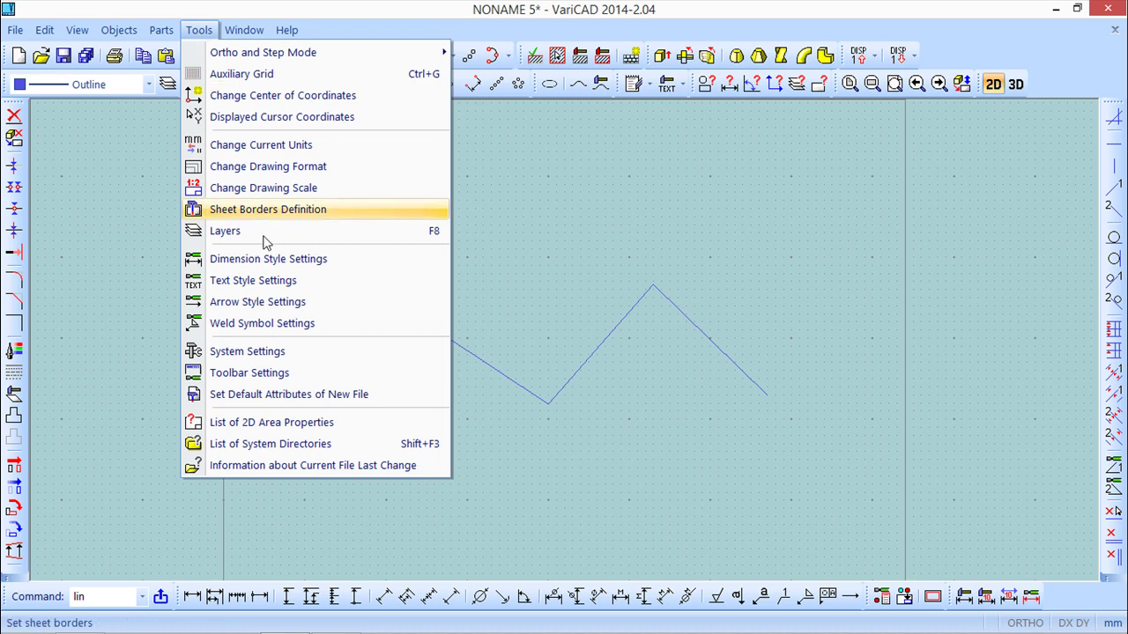
pyautogui.click(260, 354)
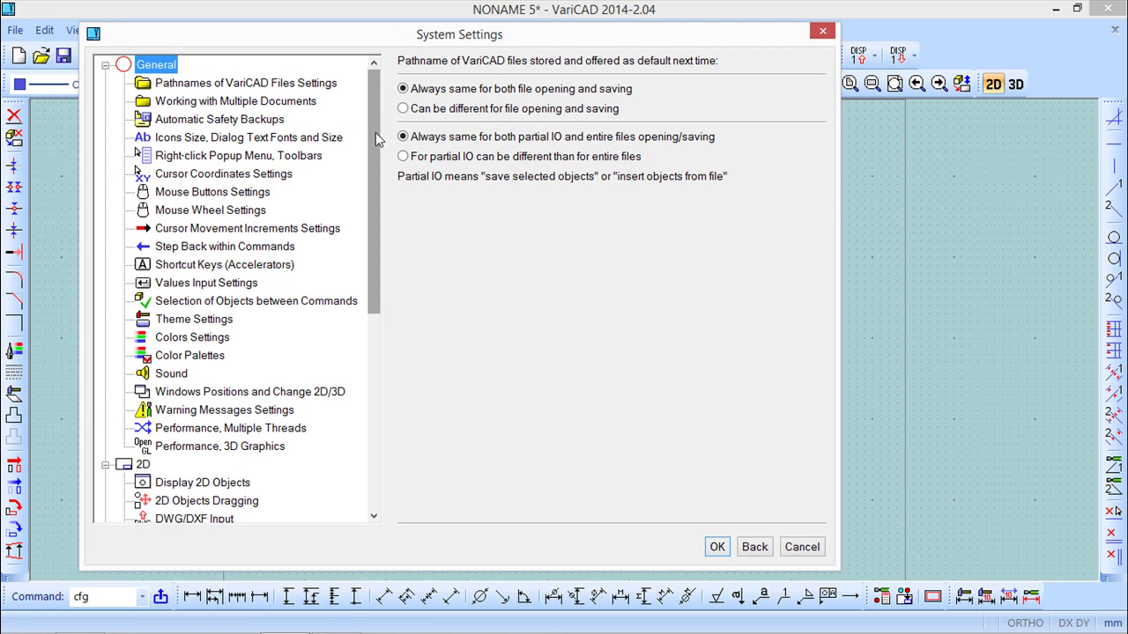
pyautogui.click(201, 266)
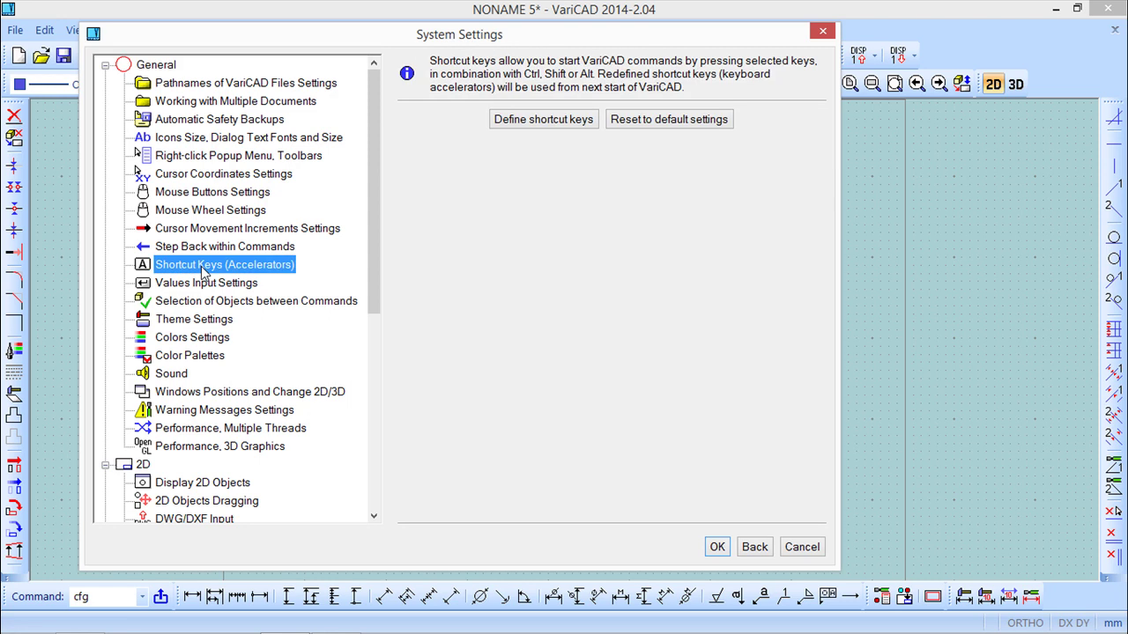
pyautogui.click(532, 126)
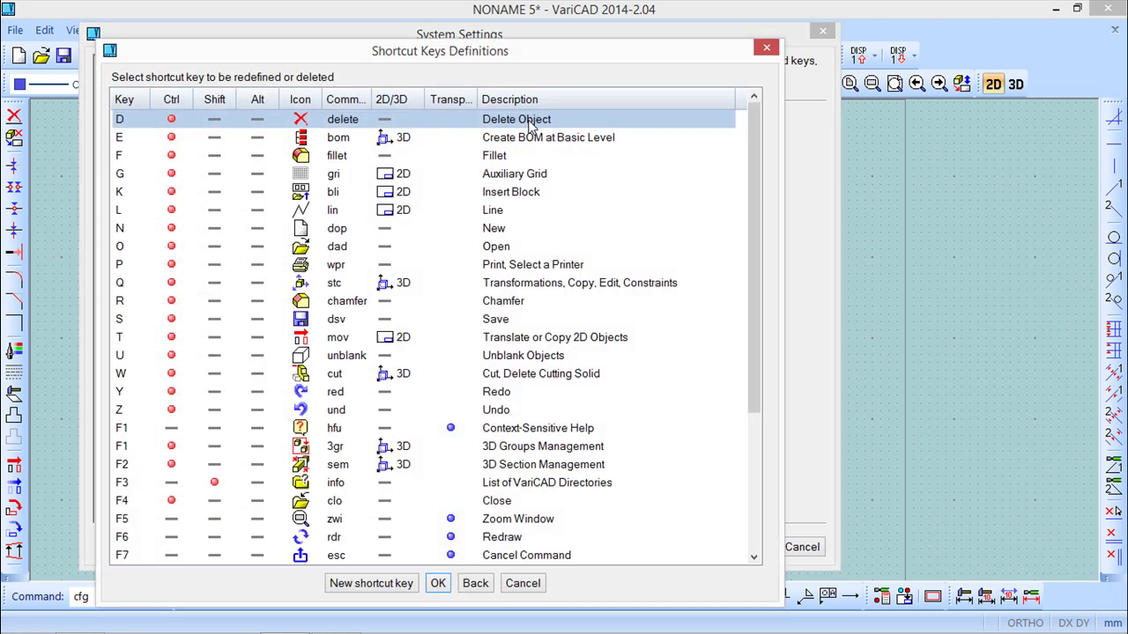
pyautogui.moveTo(519, 54); pyautogui.dragTo(573, 27)
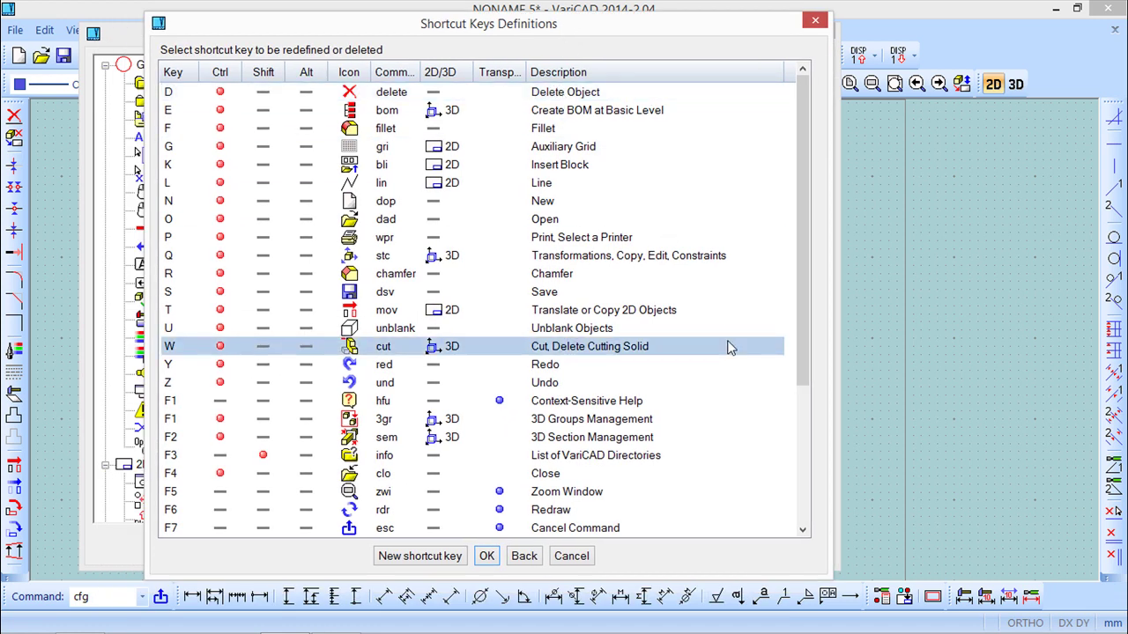
# Start defining a new shortcut key with the letter B
pyautogui.click(420, 556)
pyautogui.moveTo(521, 44); pyautogui.dragTo(611, 104)
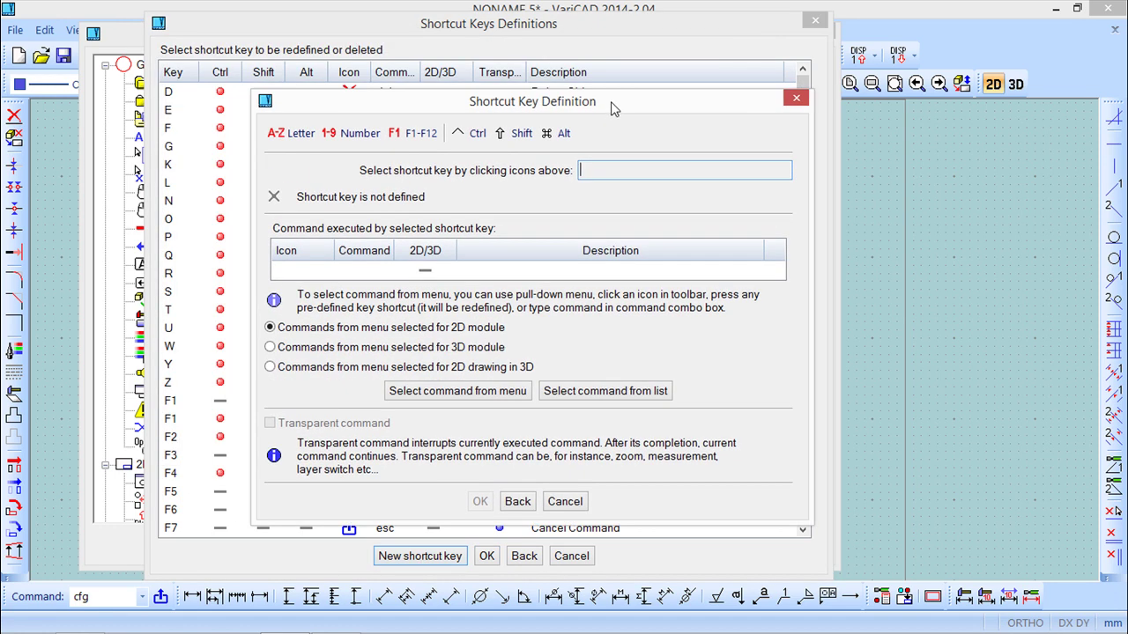
pyautogui.click(296, 135)
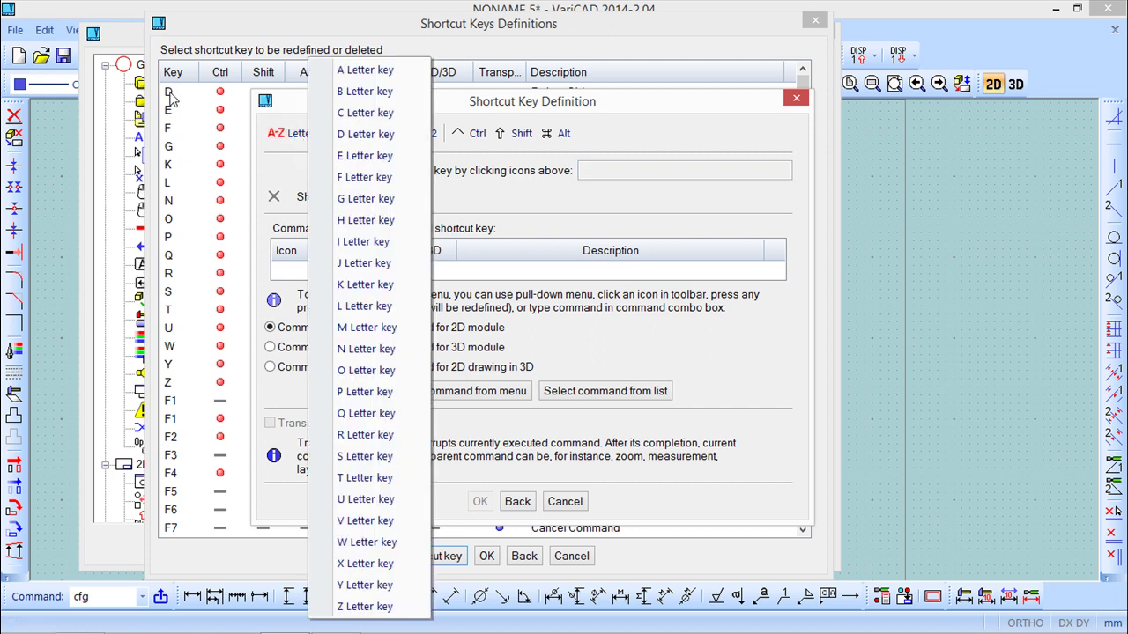
pyautogui.click(380, 92)
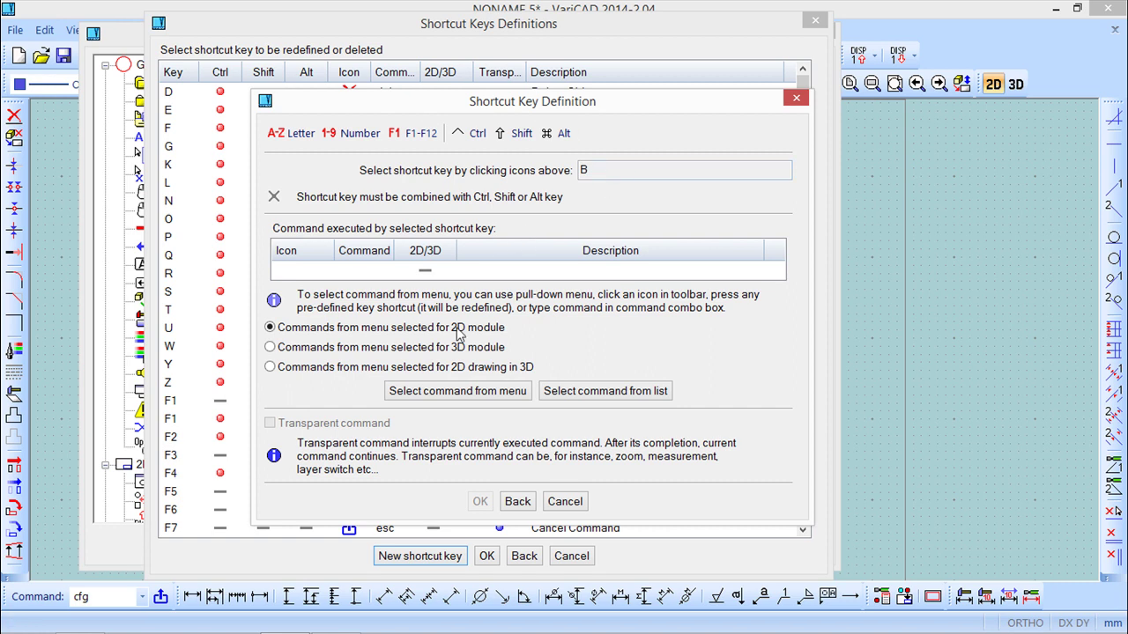
pyautogui.click(457, 391)
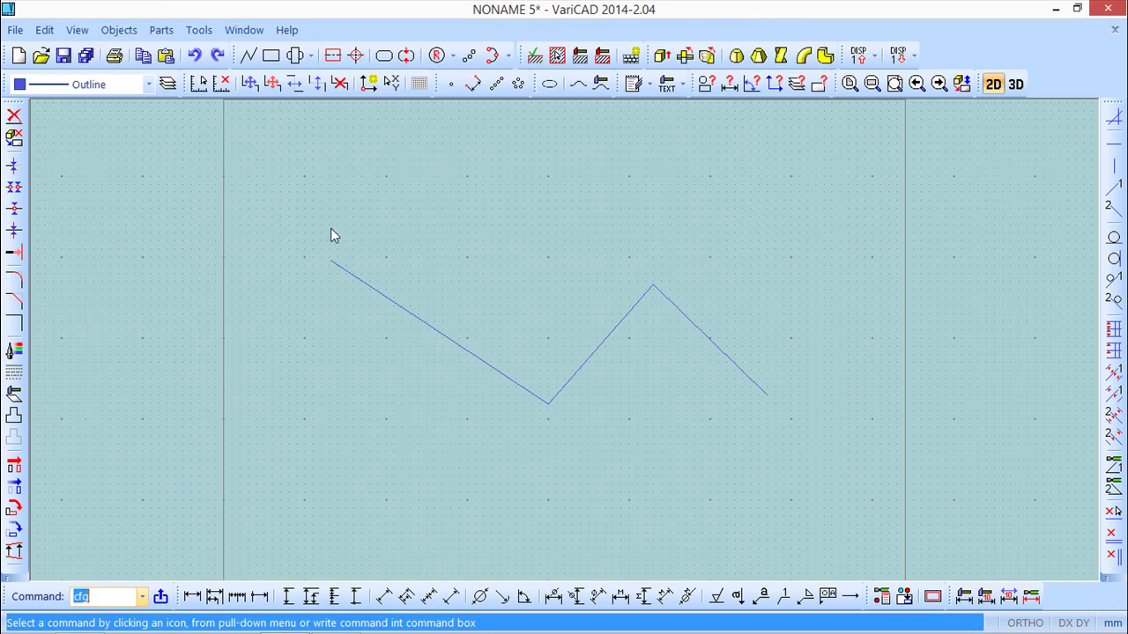
pyautogui.click(142, 56)
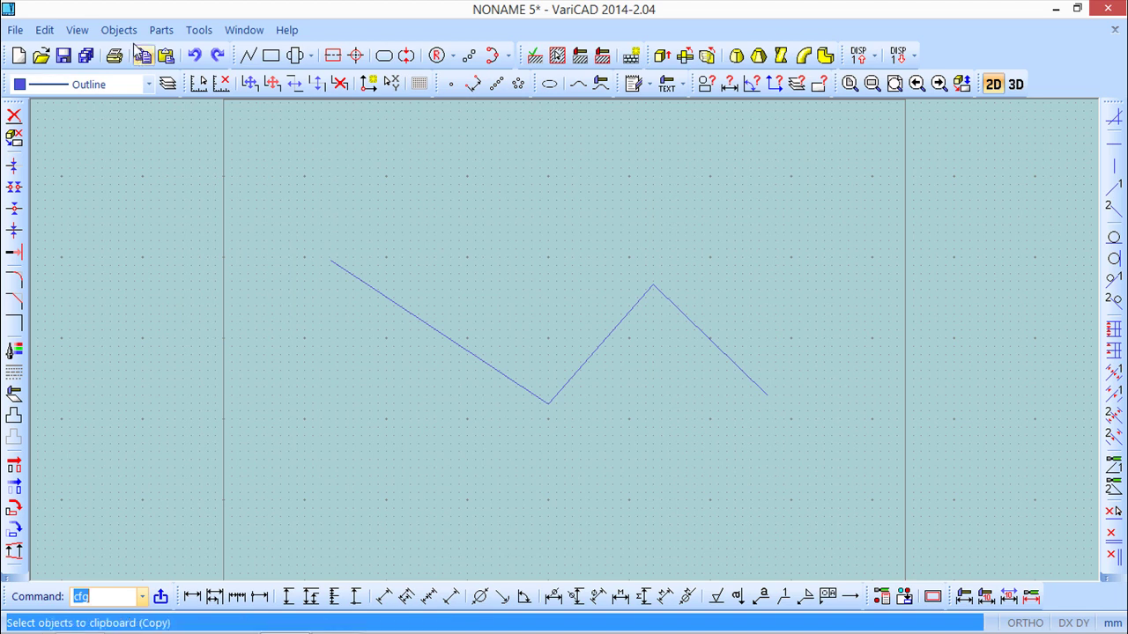
pyautogui.click(120, 31)
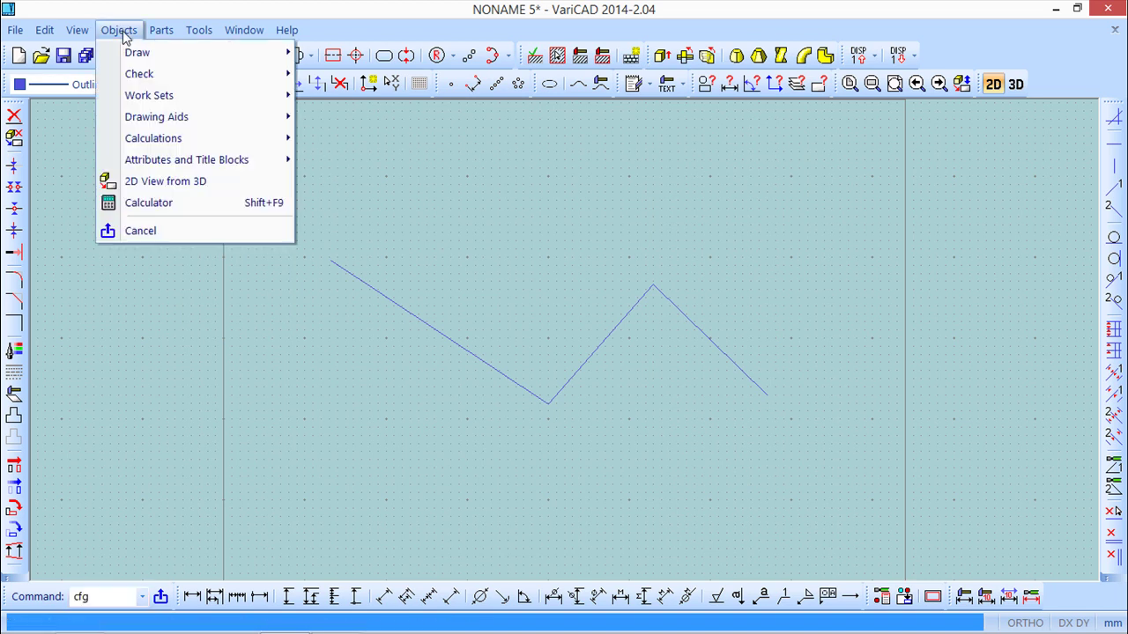
pyautogui.moveTo(162, 35)
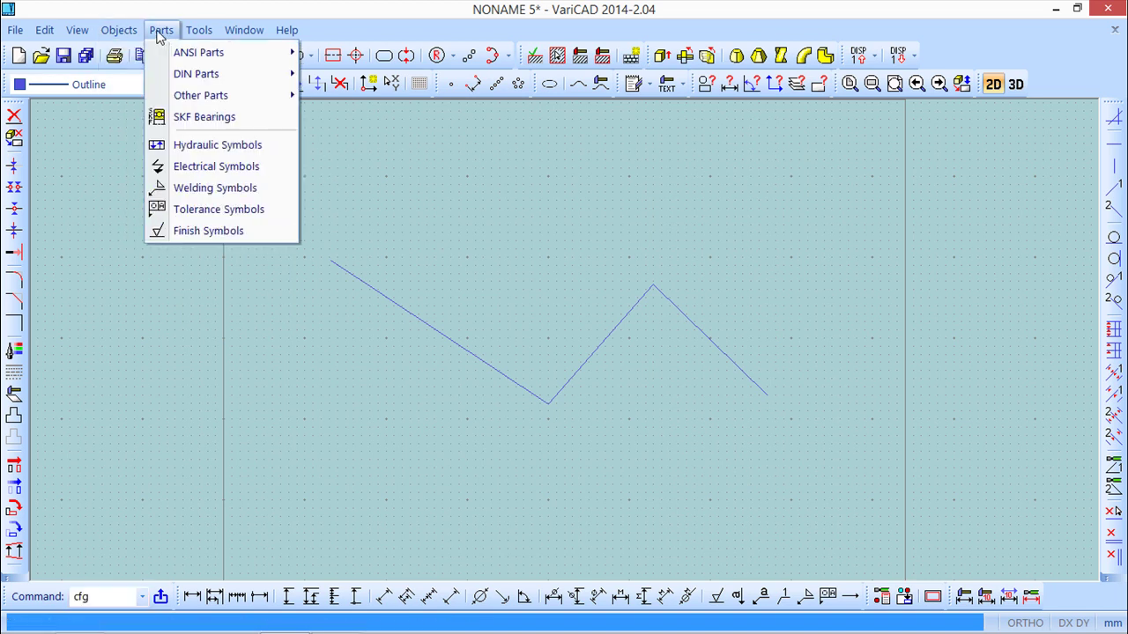
pyautogui.click(217, 146)
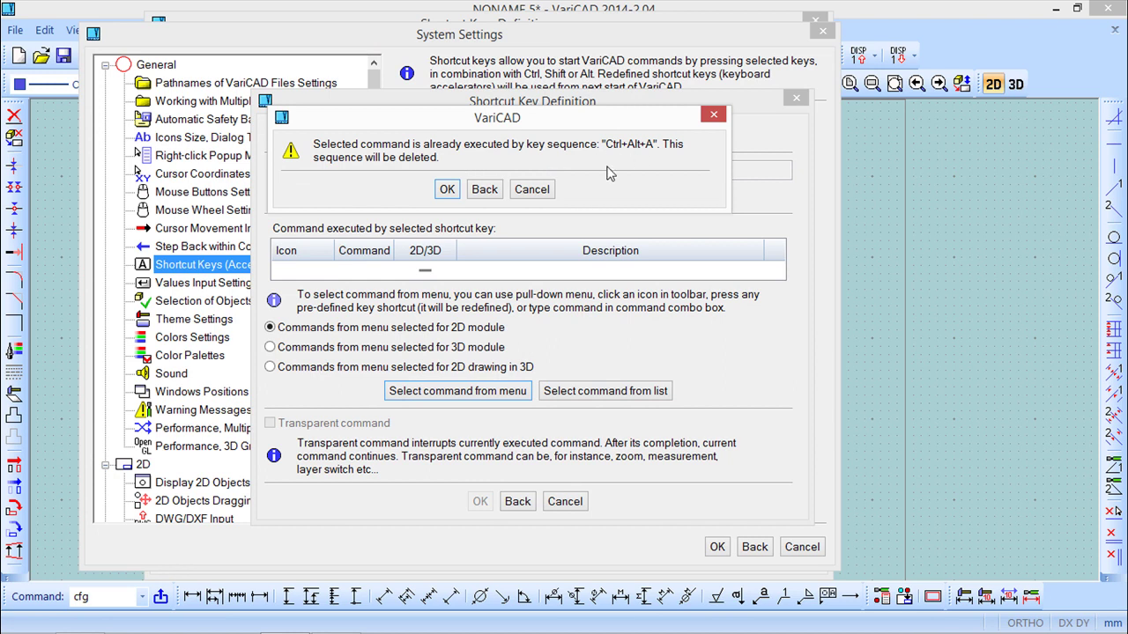
pyautogui.click(485, 191)
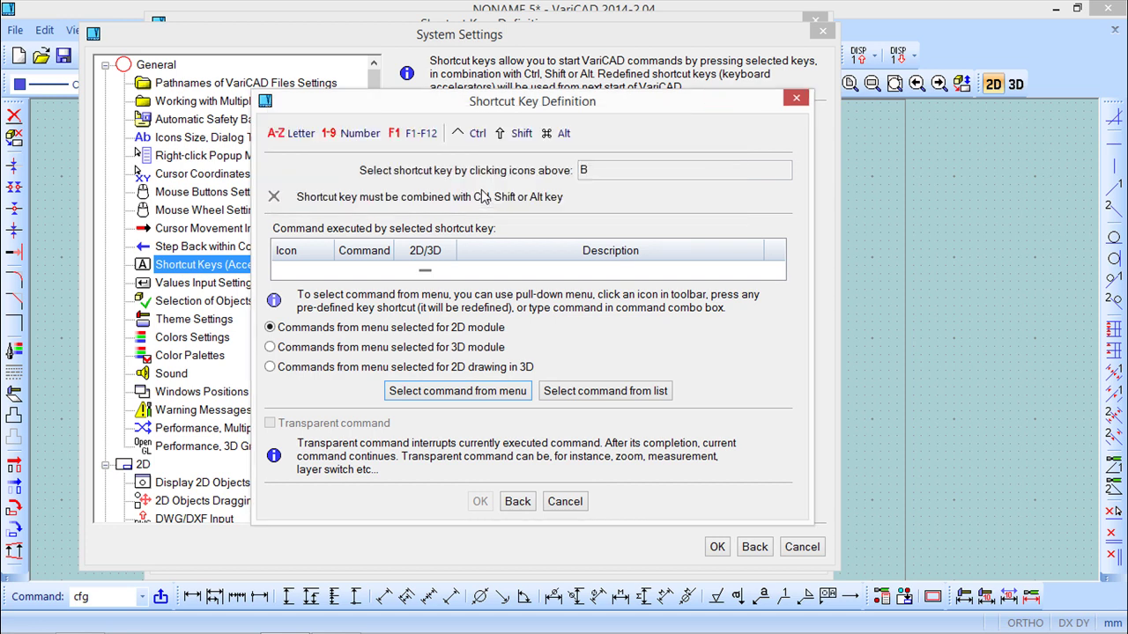
# Assign the 2D Finish Symbols command to the Ctrl+B shortcut and save the shortcut definitions and system settings
pyautogui.click(432, 389)
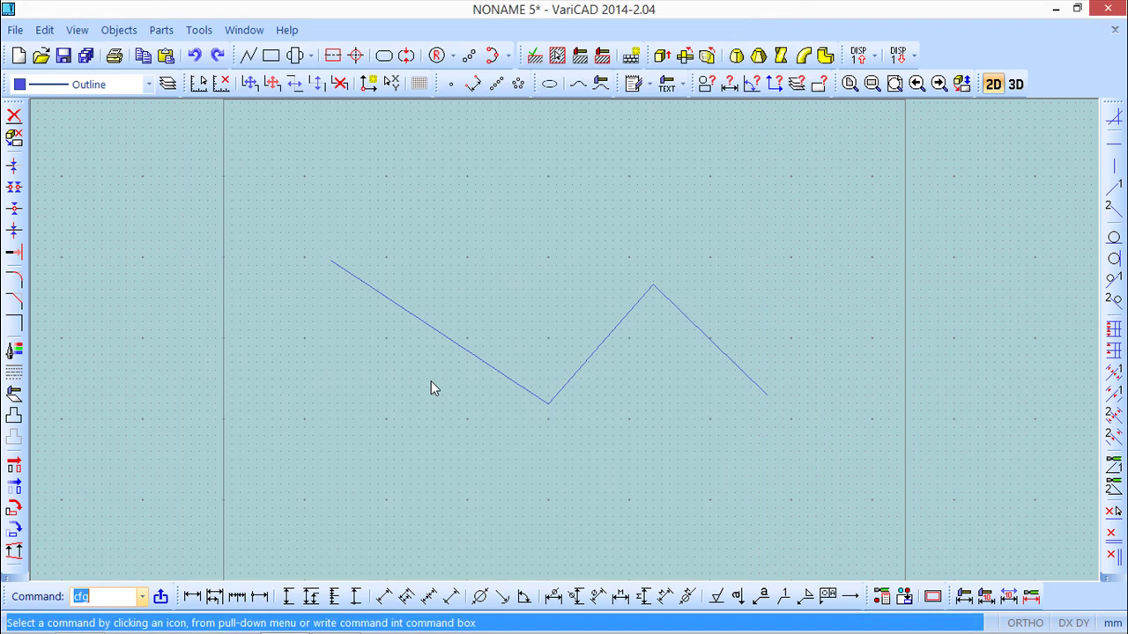
pyautogui.click(160, 31)
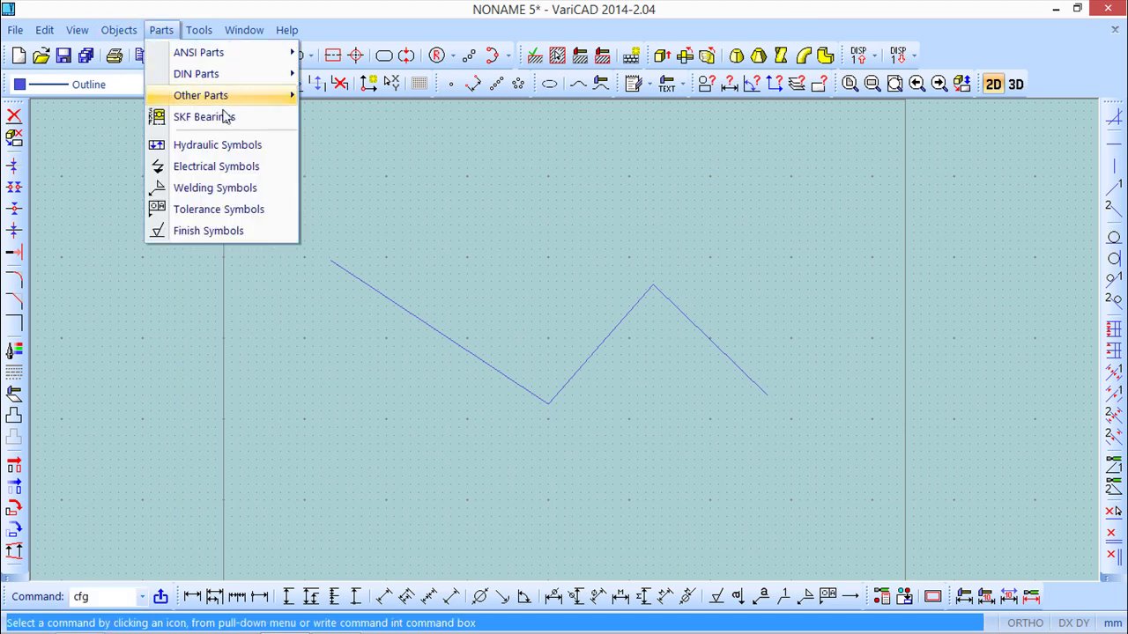
pyautogui.click(208, 231)
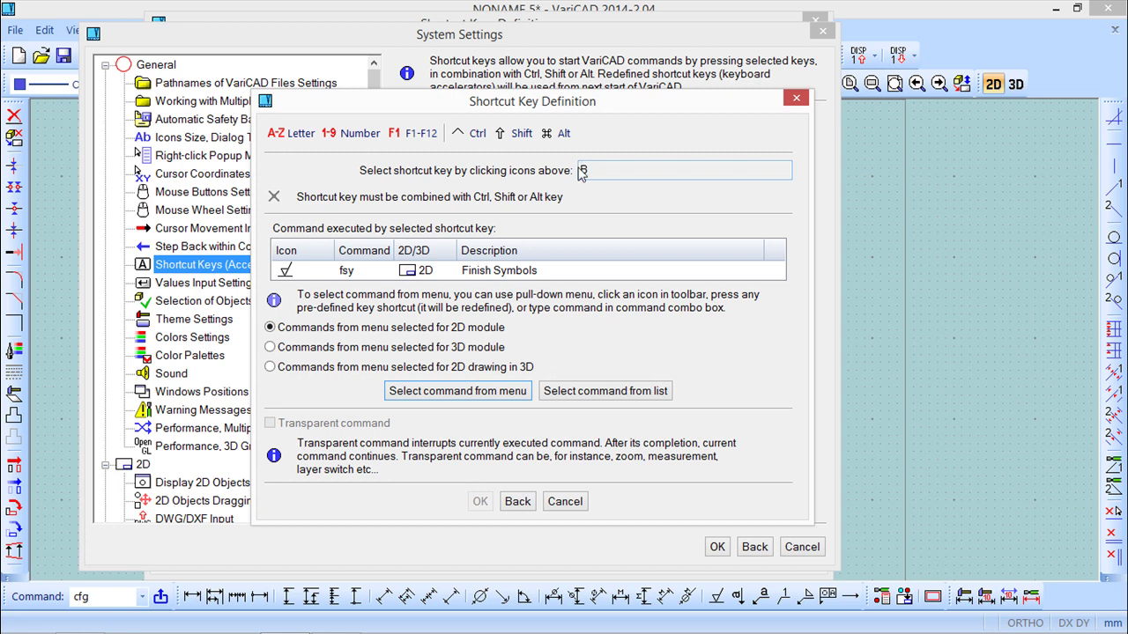
pyautogui.click(472, 140)
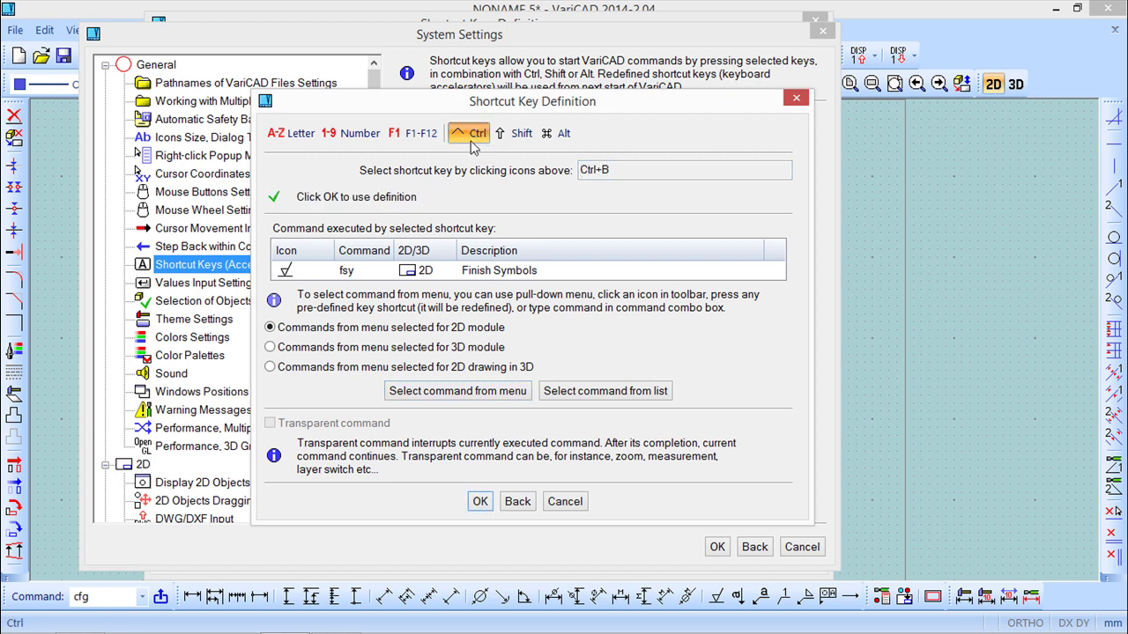
pyautogui.click(481, 502)
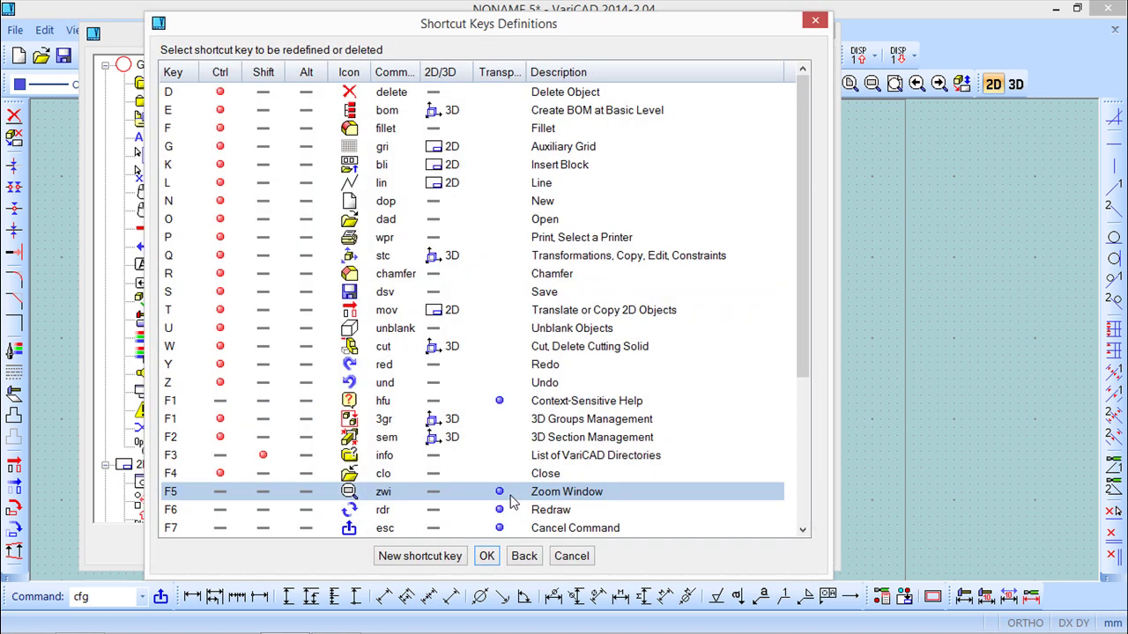
pyautogui.click(486, 557)
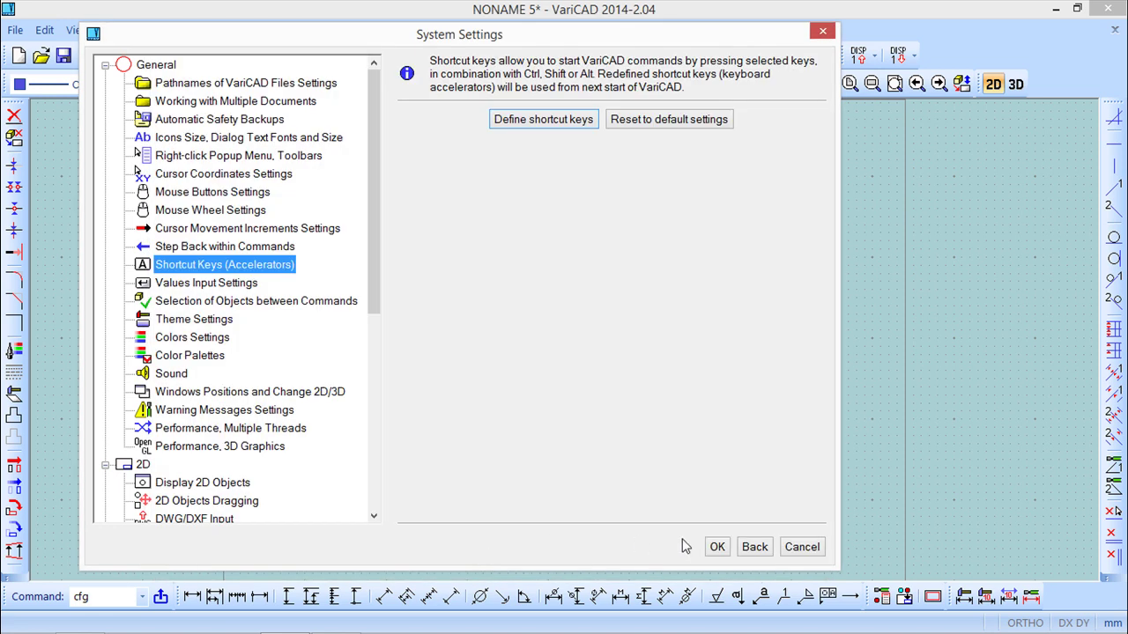
pyautogui.click(716, 547)
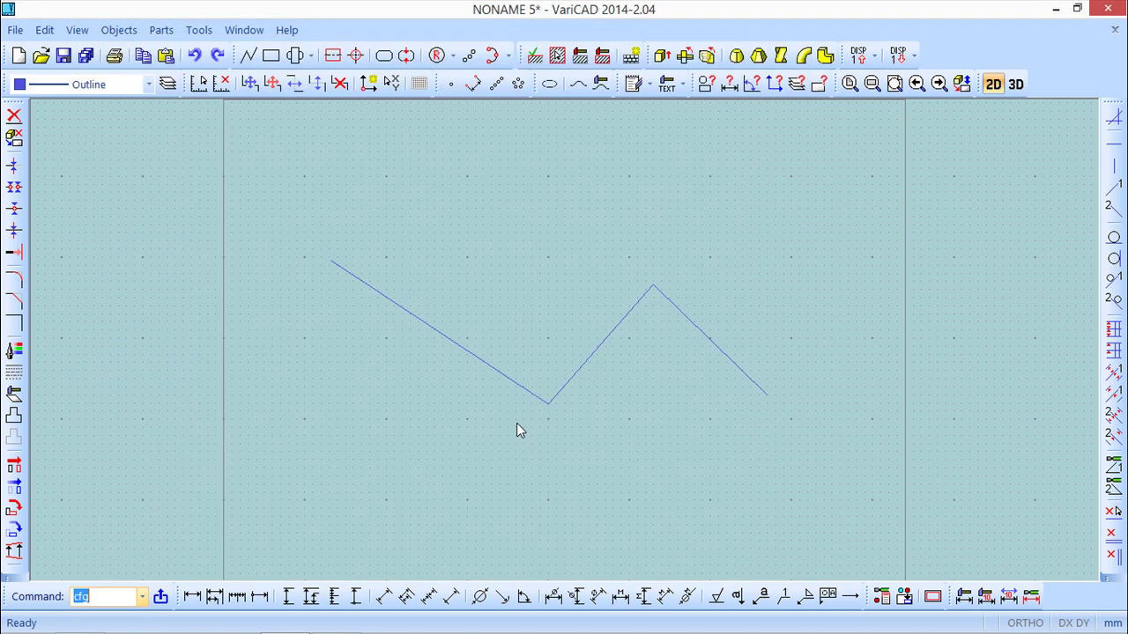
# Try out the Ctrl+B shortcut in the drawing and leave the command it starts
pyautogui.hotkey('ctrl', 'b')
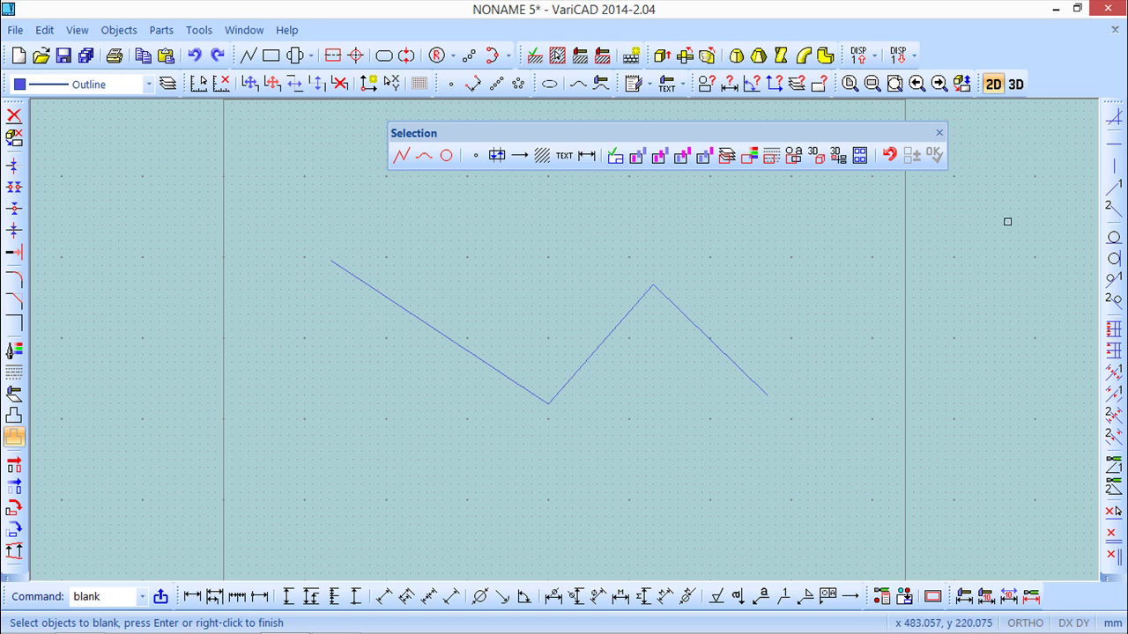
pyautogui.click(939, 134)
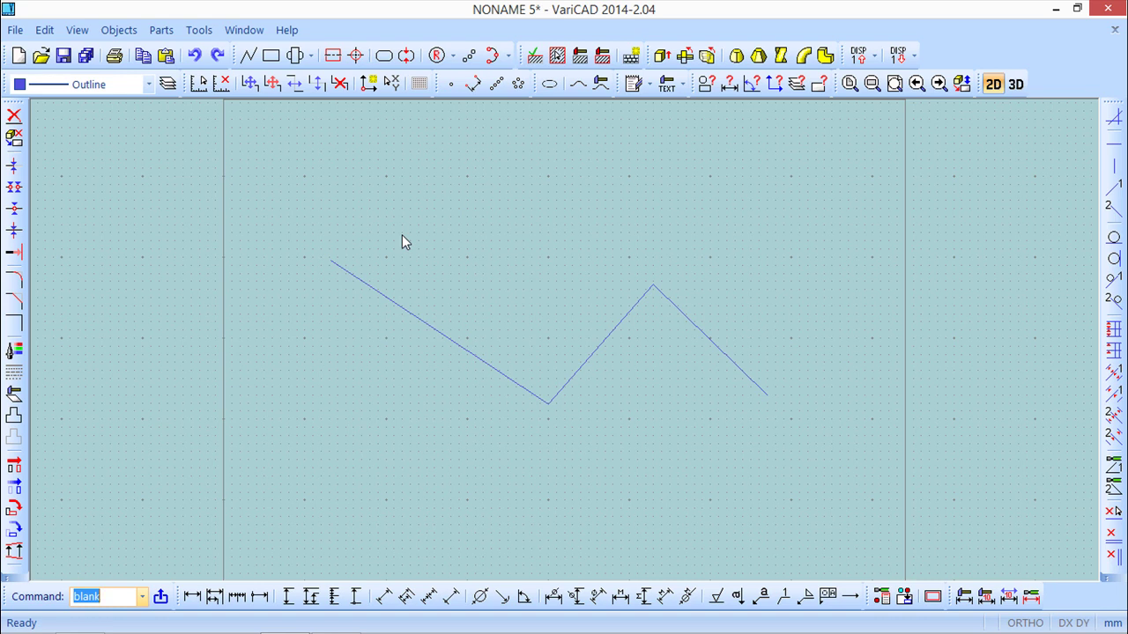
# Draw a second connected three-segment zigzag line that starts below the first one's start point and crosses it, and finish the Line command
pyautogui.click(248, 57)
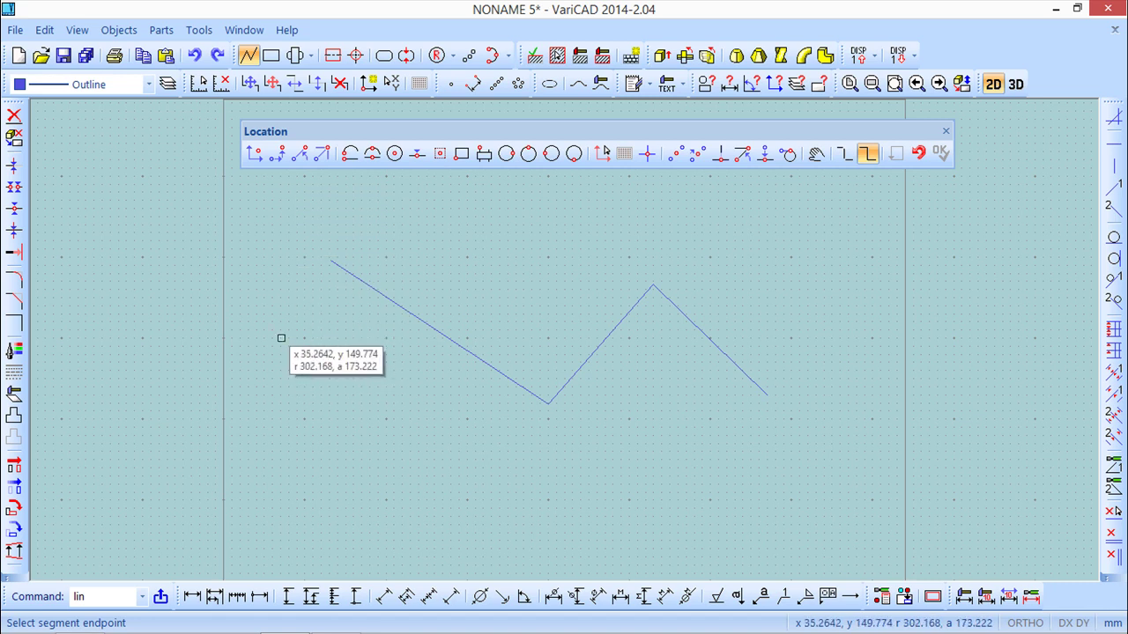
pyautogui.click(281, 338)
pyautogui.click(355, 467)
pyautogui.click(469, 266)
pyautogui.click(629, 425)
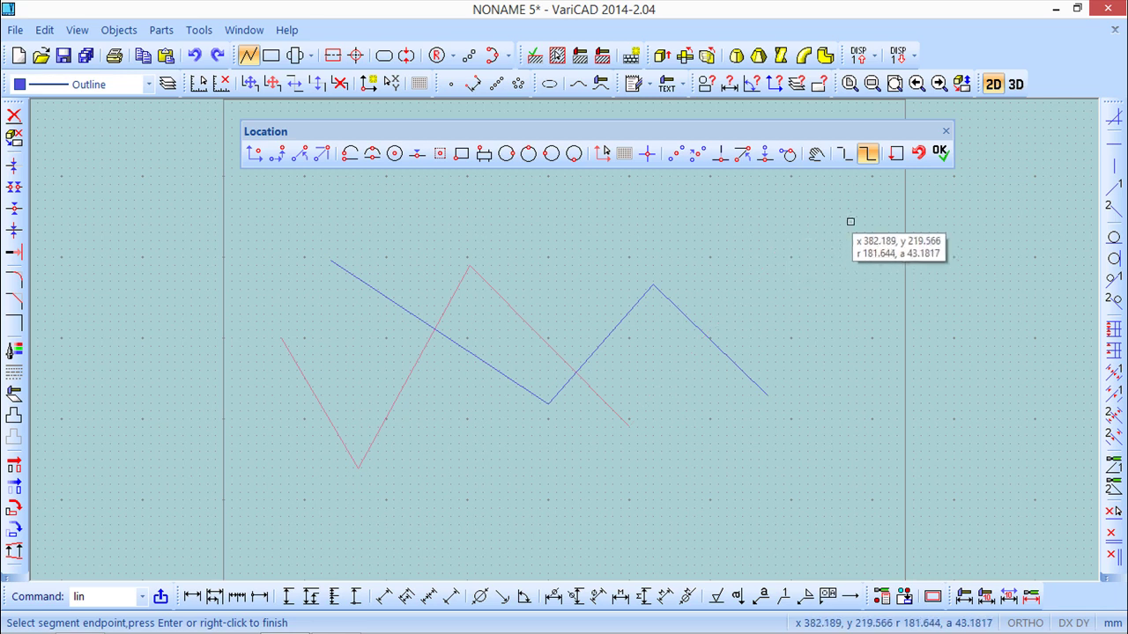
pyautogui.click(940, 155)
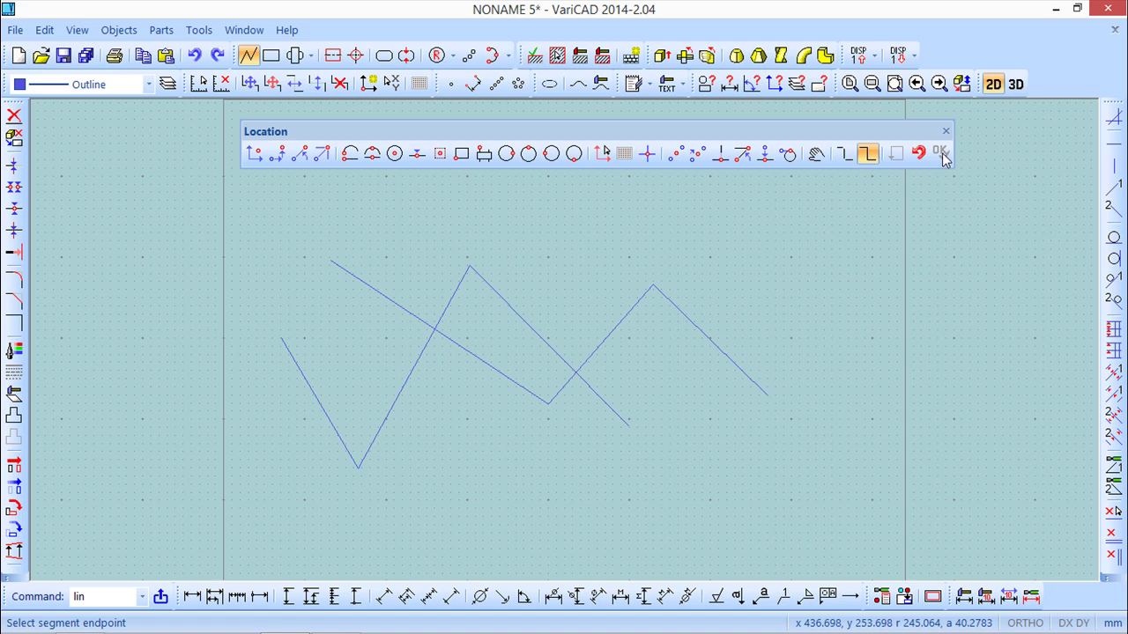
pyautogui.click(945, 131)
# Draw a third three-segment zigzag line, starting above the other two and ending near the sheet's upper right, and finish the Line command
pyautogui.click(247, 57)
pyautogui.click(284, 206)
pyautogui.click(529, 464)
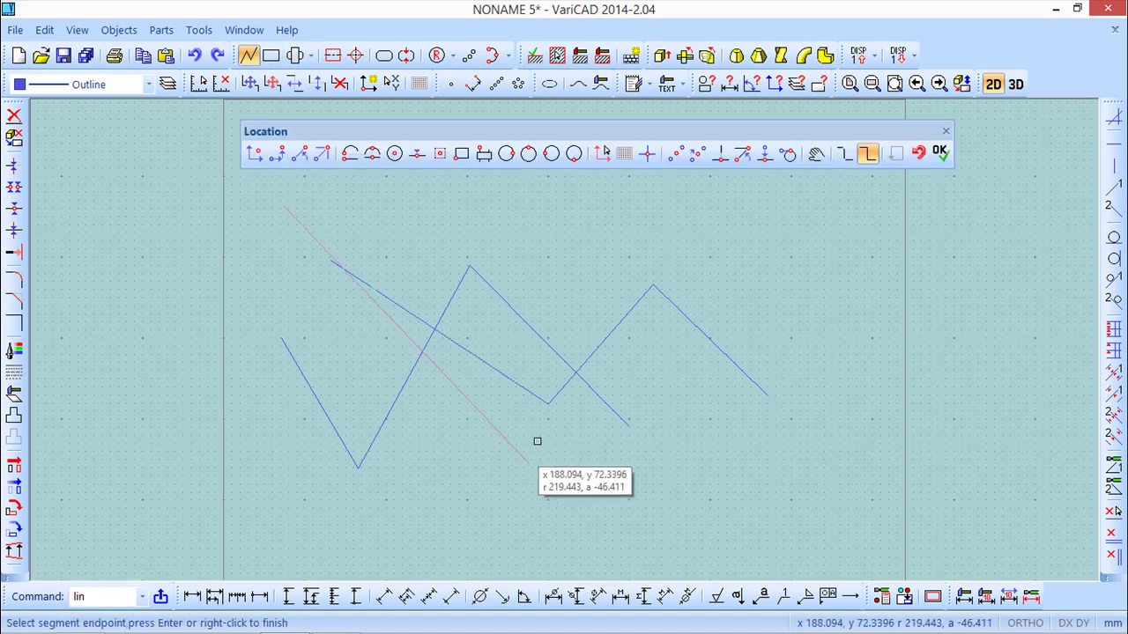
pyautogui.click(596, 234)
pyautogui.click(783, 293)
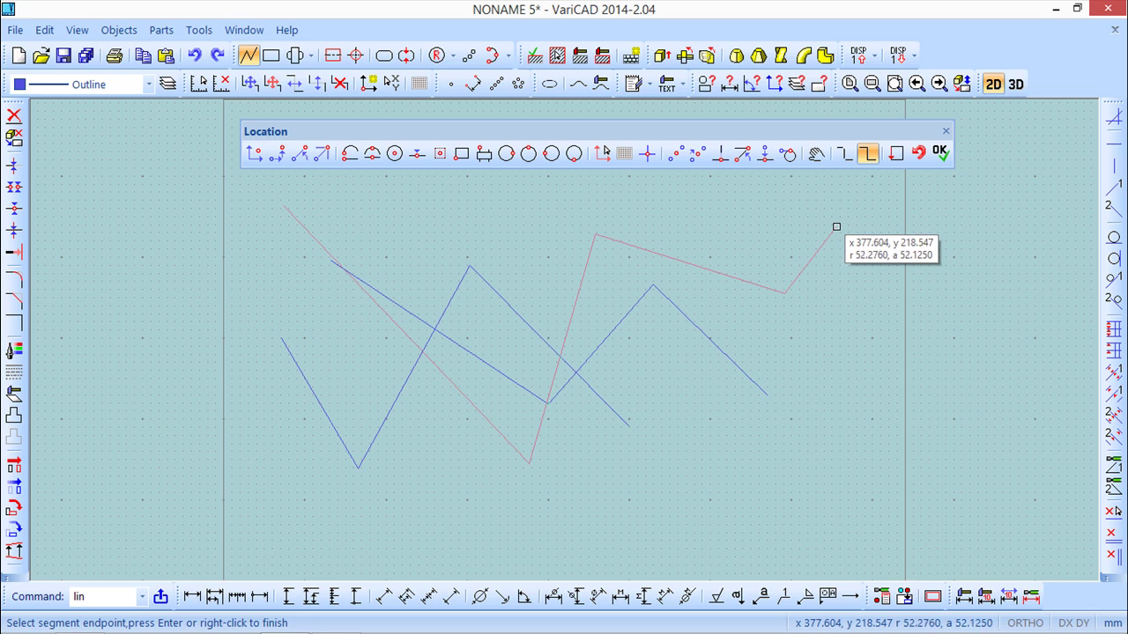
pyautogui.press('Return')
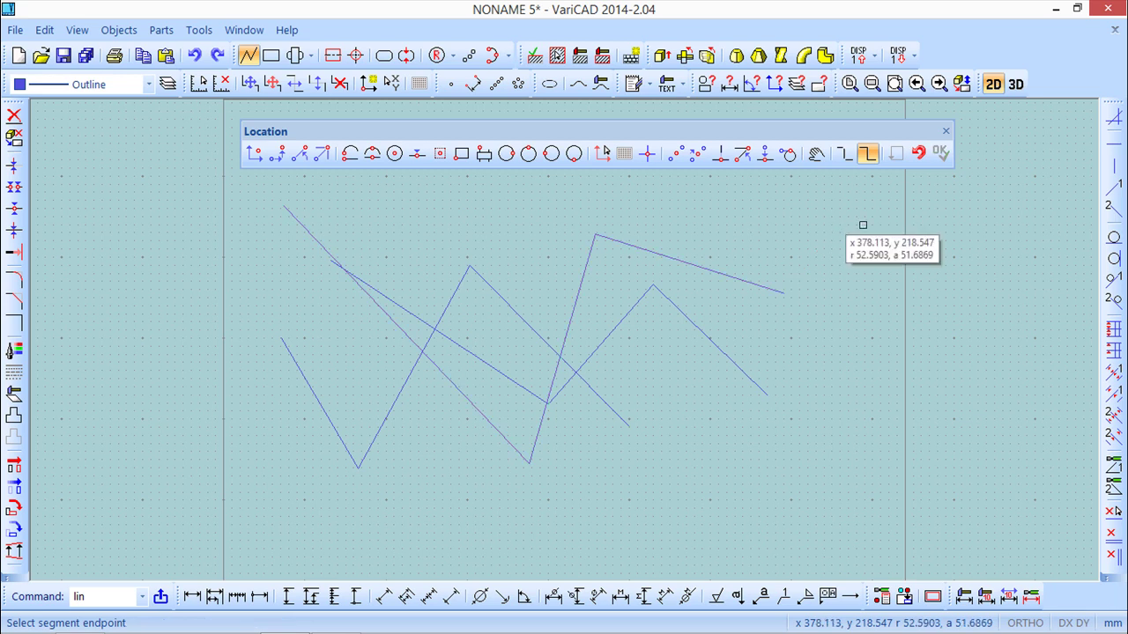
pyautogui.click(945, 132)
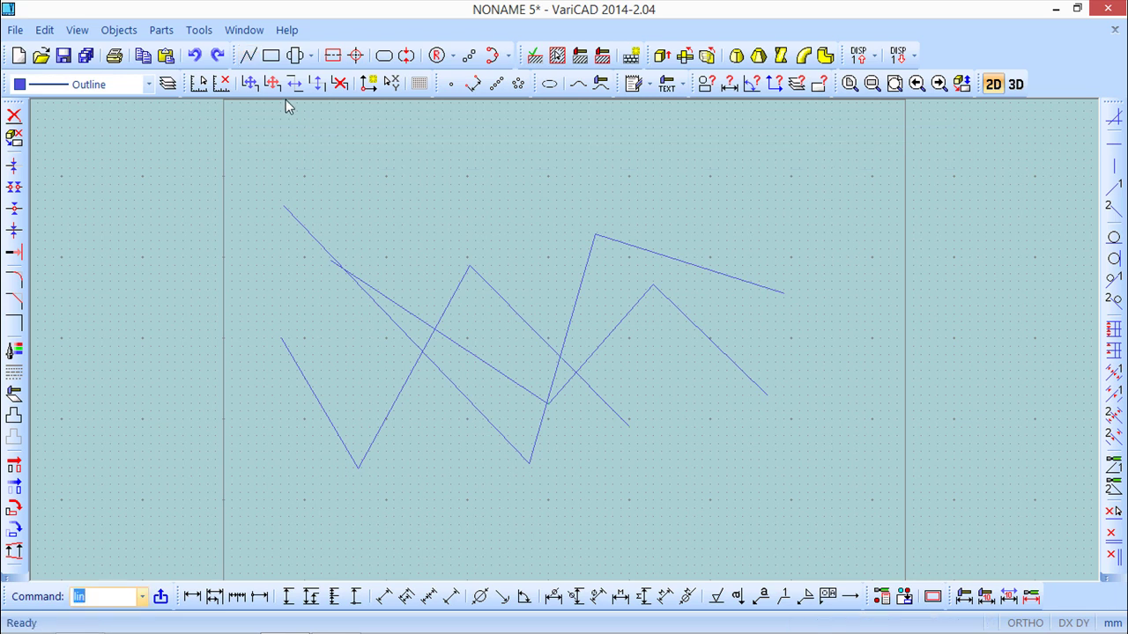
pyautogui.click(249, 56)
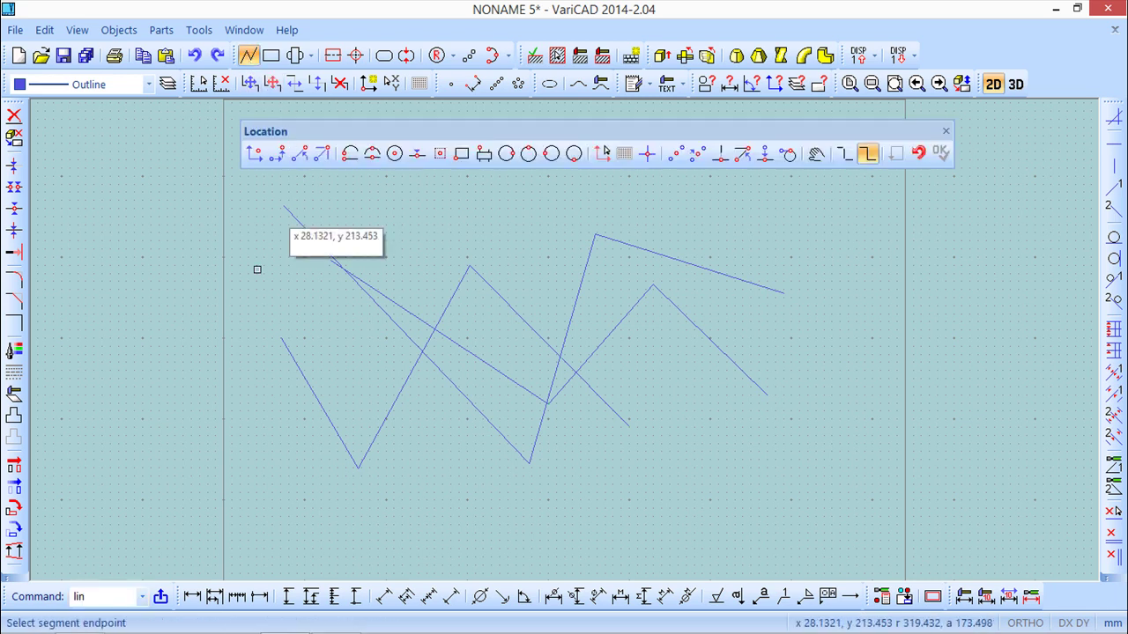
pyautogui.click(262, 408)
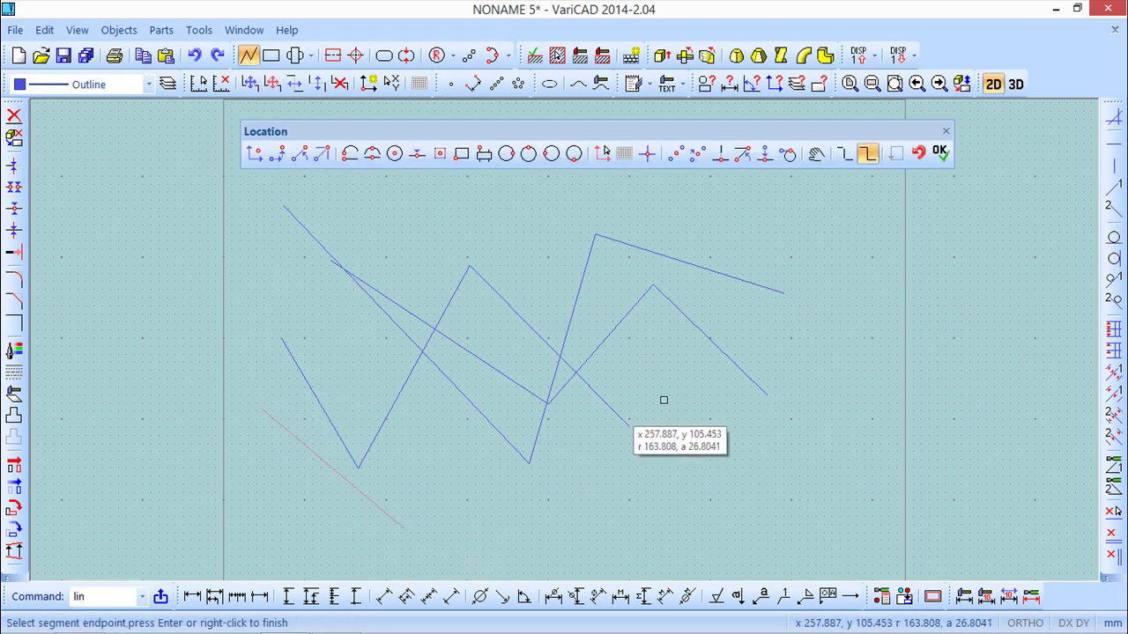
pyautogui.click(676, 351)
pyautogui.click(794, 494)
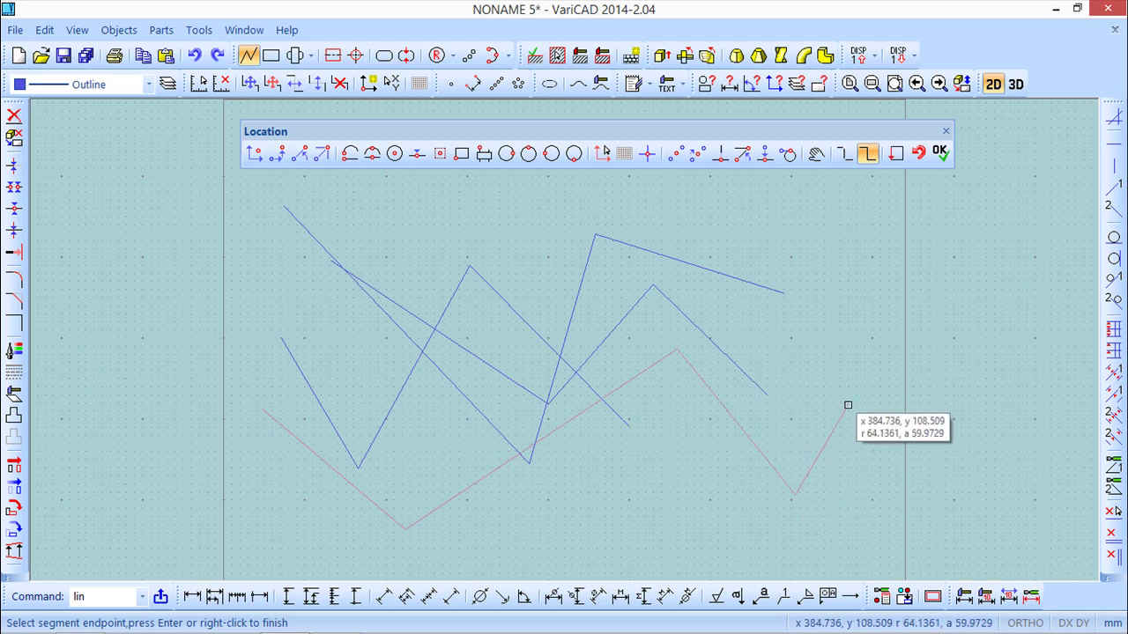
pyautogui.press('Escape')
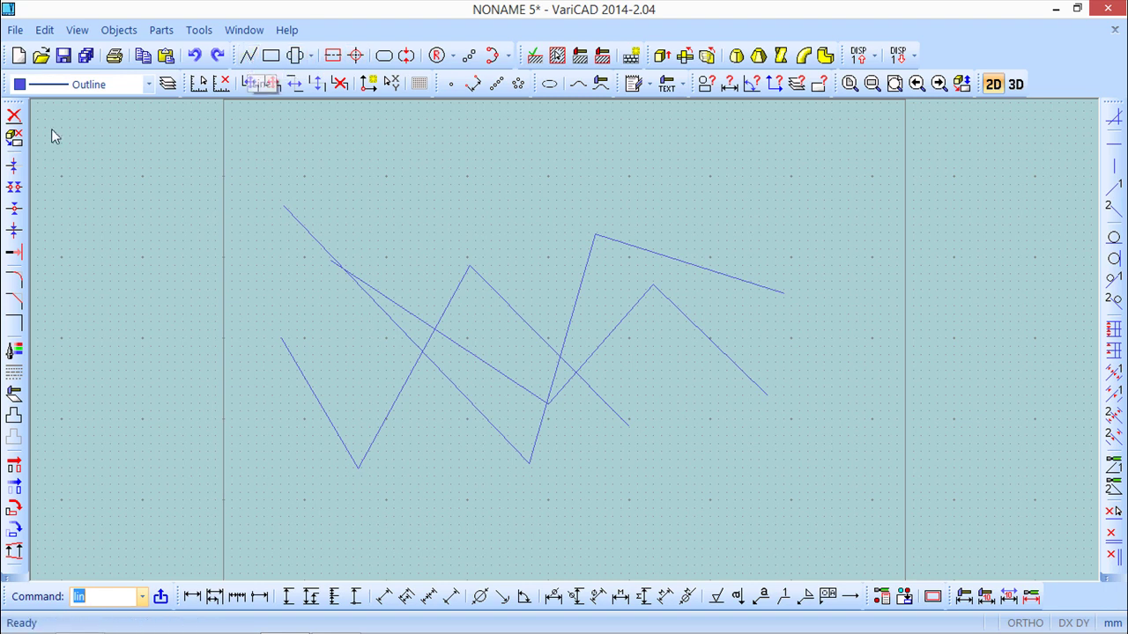
pyautogui.click(14, 116)
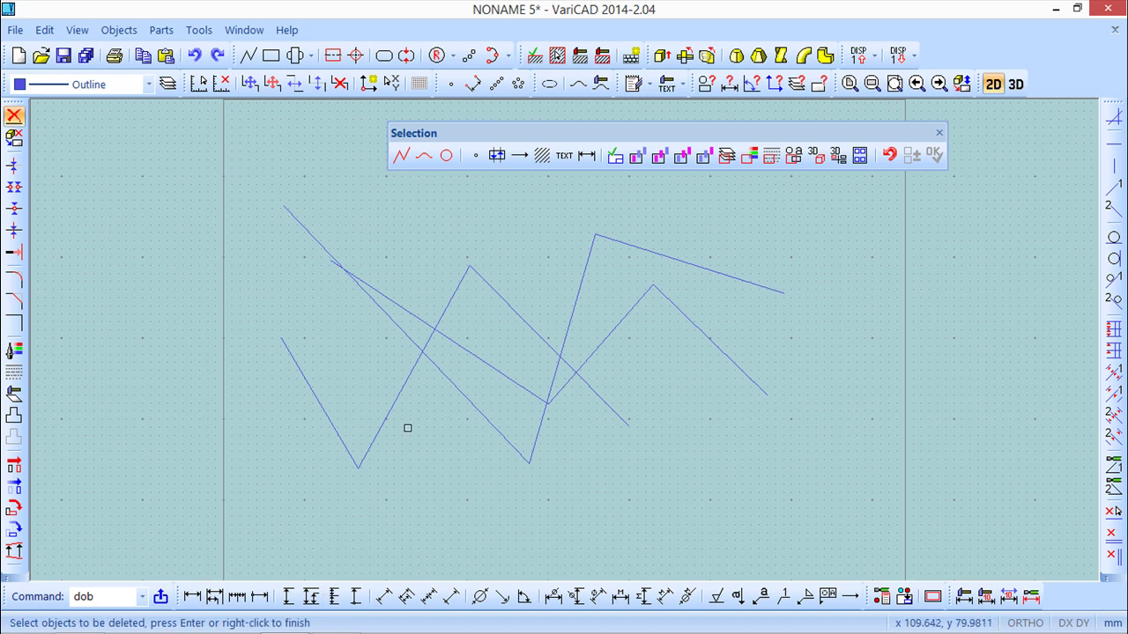
pyautogui.click(939, 134)
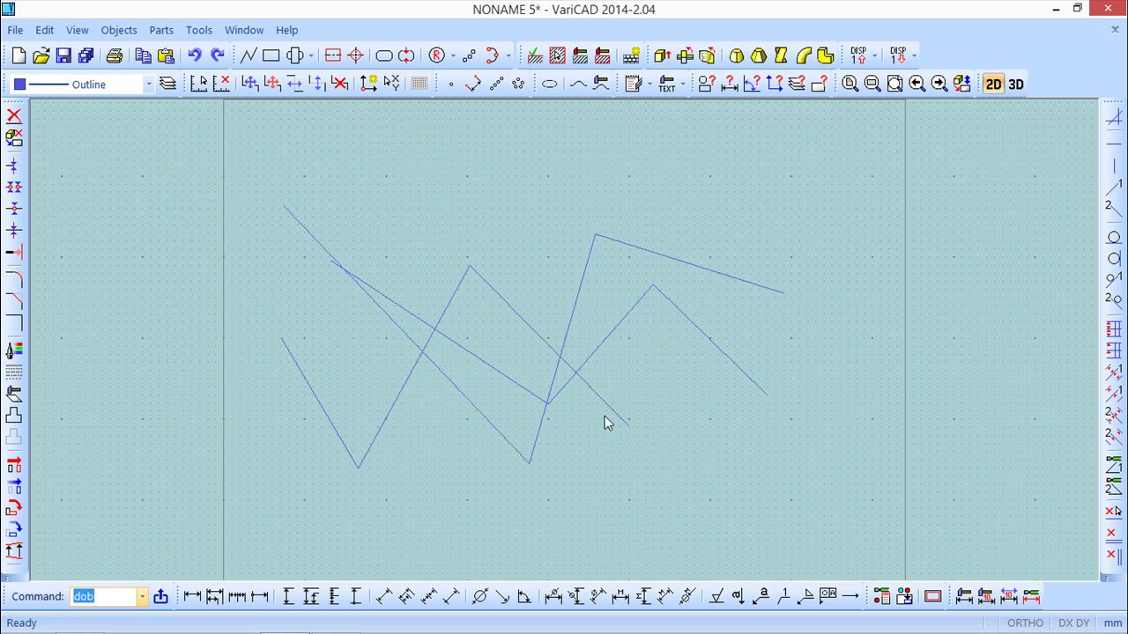
# Undo the three zigzag lines one after another until the sheet is empty
pyautogui.click(195, 58)
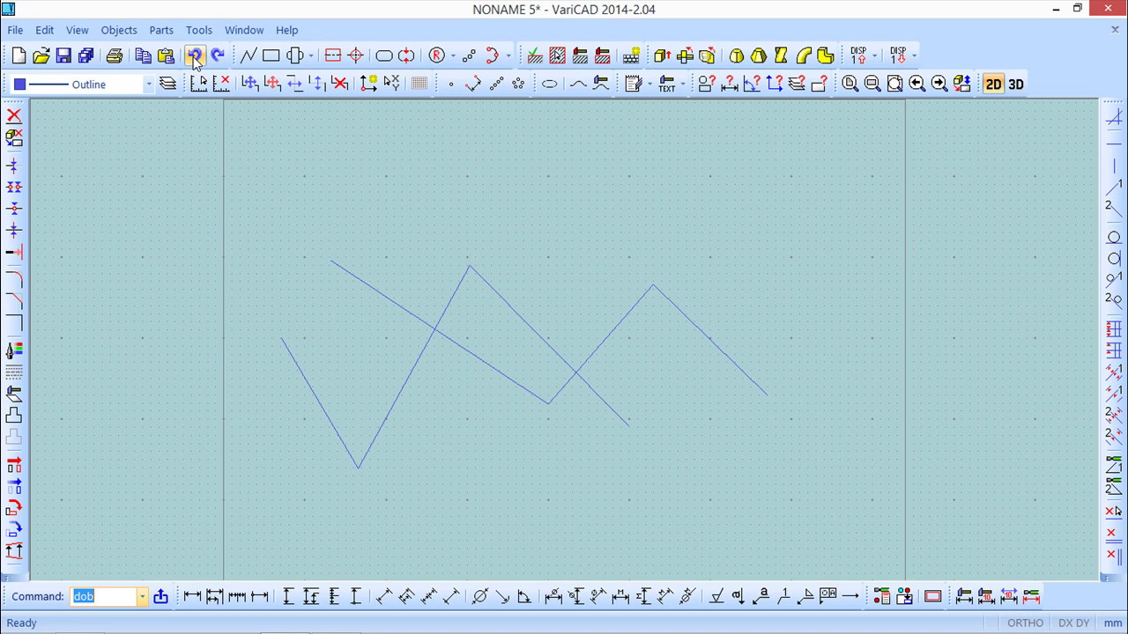
pyautogui.click(196, 58)
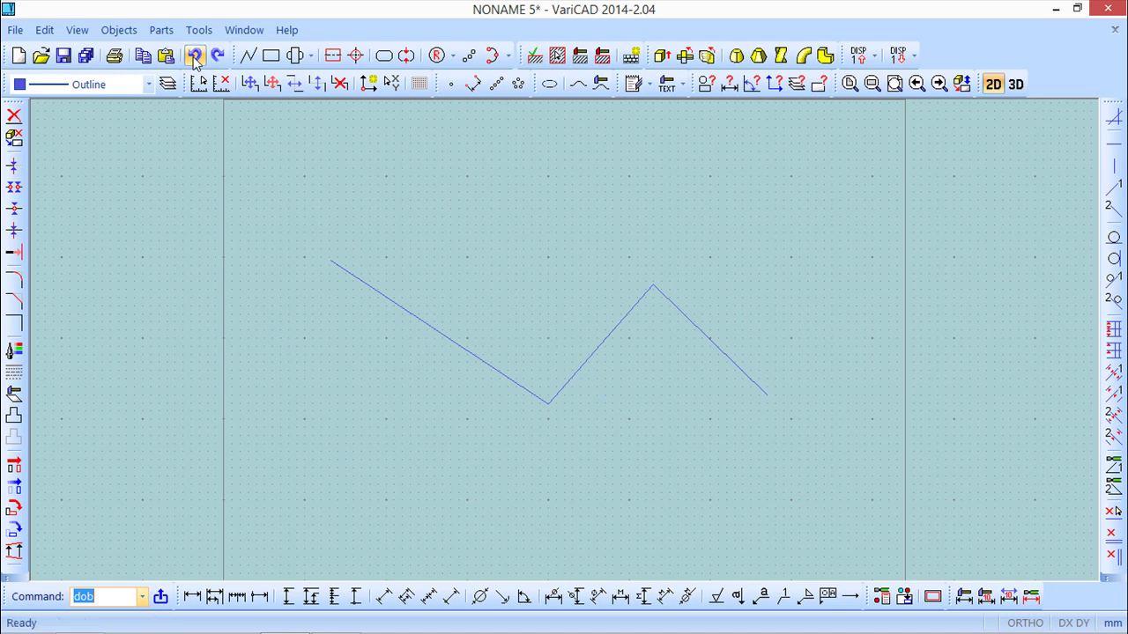
pyautogui.click(196, 58)
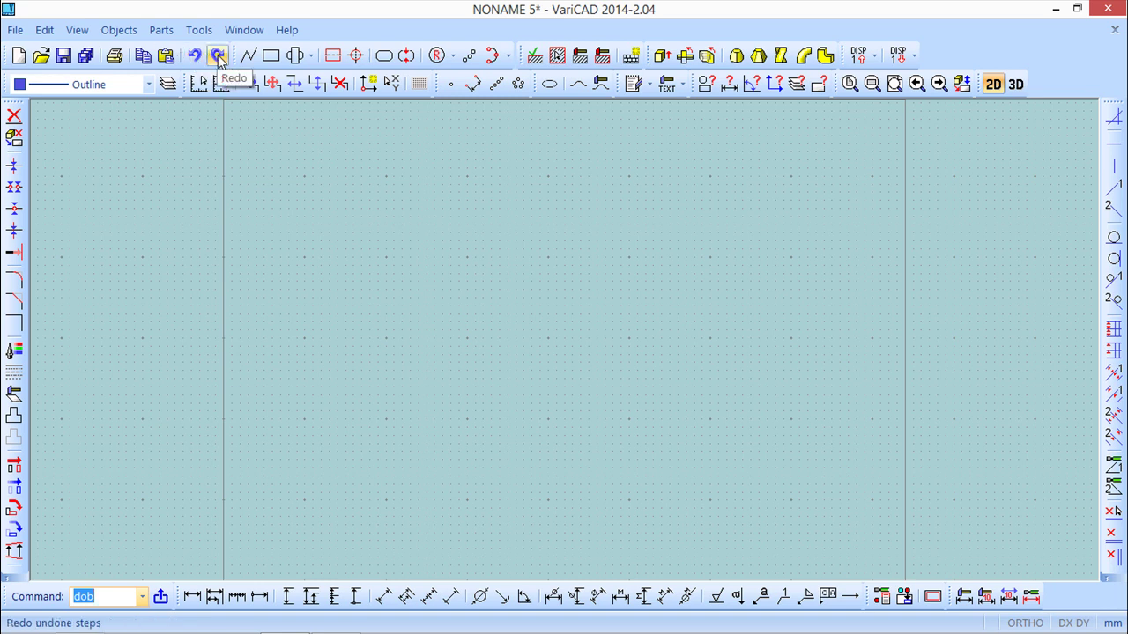
# Redo all the undone zigzag lines
pyautogui.click(219, 57)
pyautogui.click(218, 58)
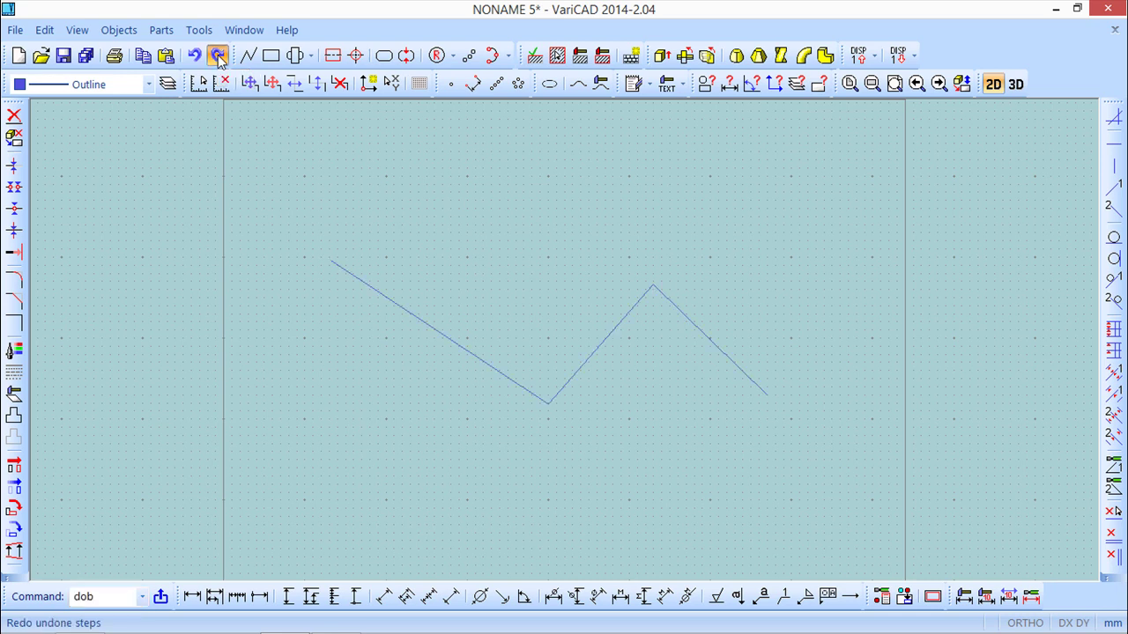
pyautogui.click(218, 58)
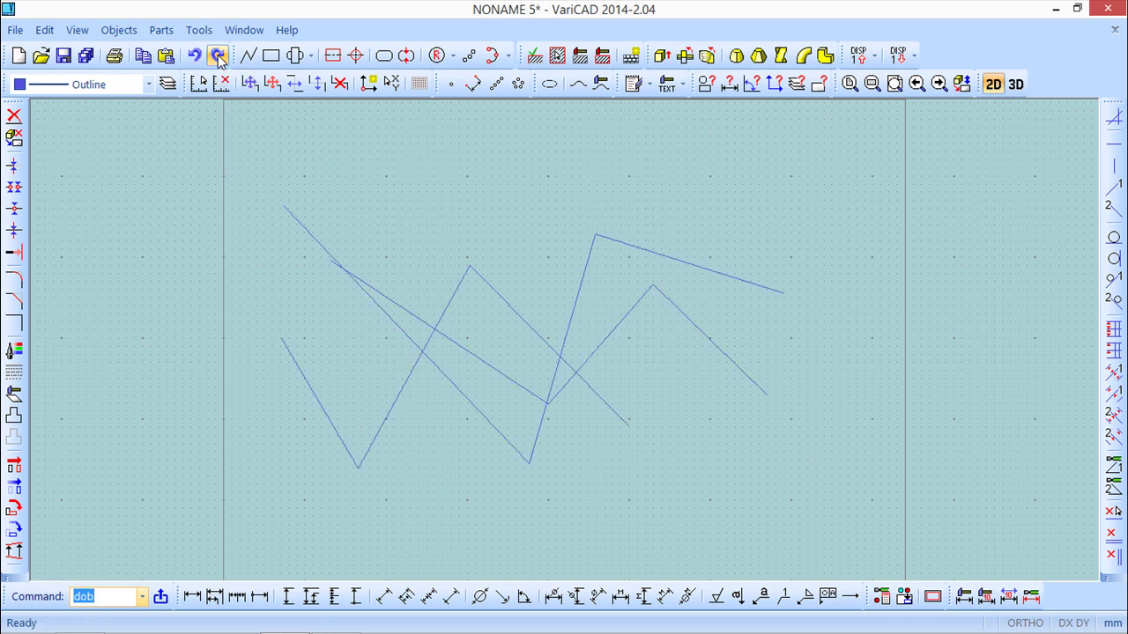
pyautogui.click(218, 58)
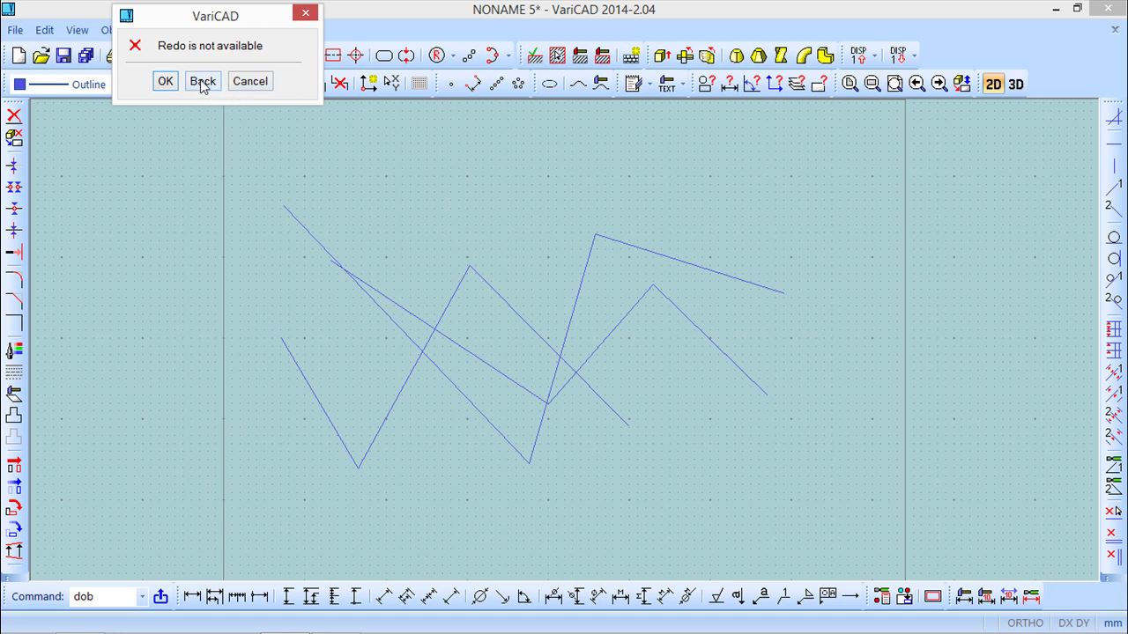
pyautogui.click(202, 82)
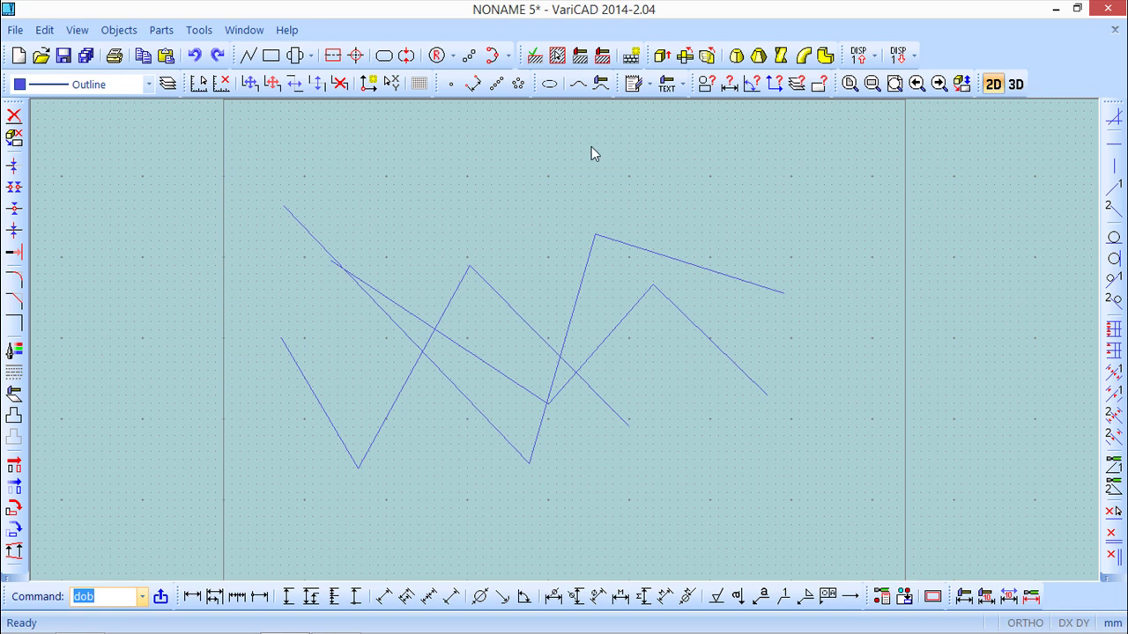
# Switch to the 3D workspace and return to the 2D drawing
pyautogui.click(1016, 85)
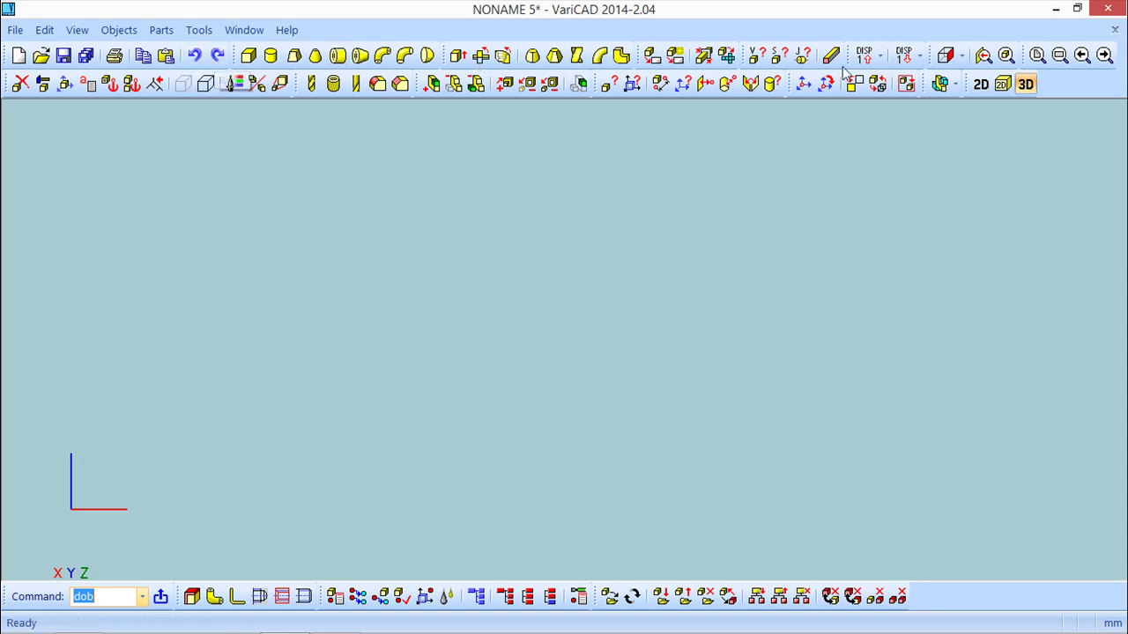
pyautogui.click(980, 85)
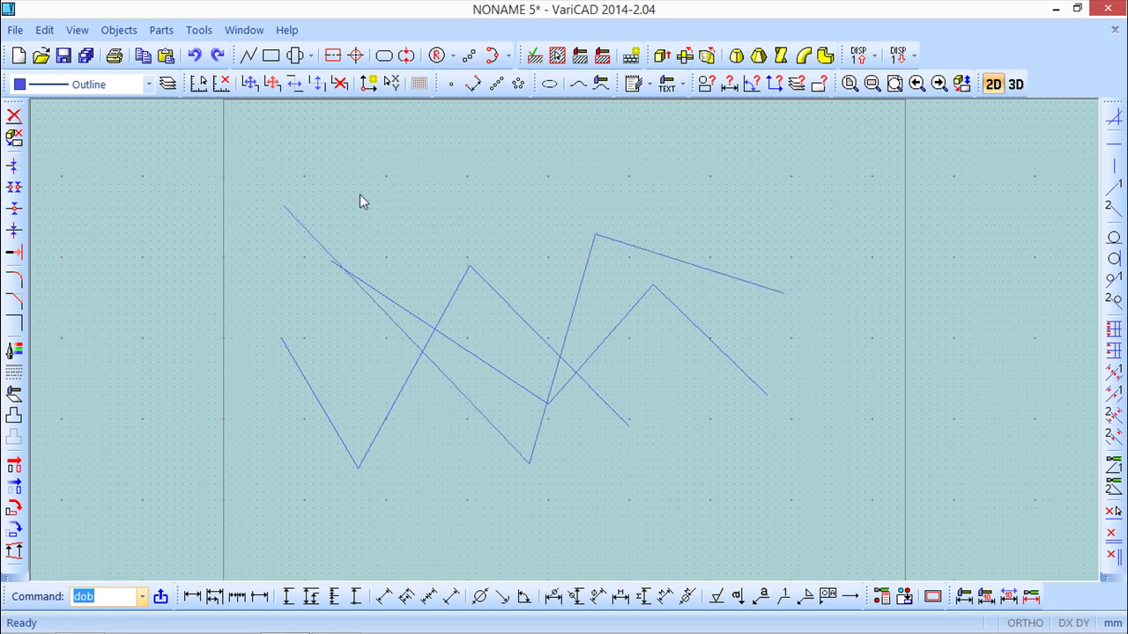
pyautogui.click(14, 121)
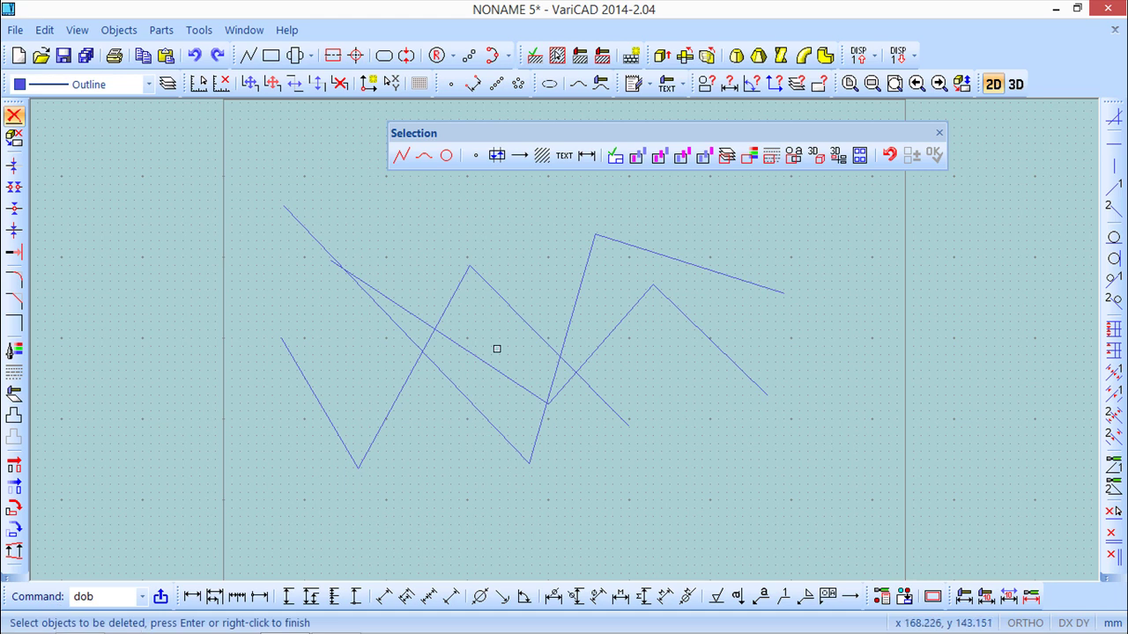
pyautogui.moveTo(519, 131); pyautogui.dragTo(442, 118)
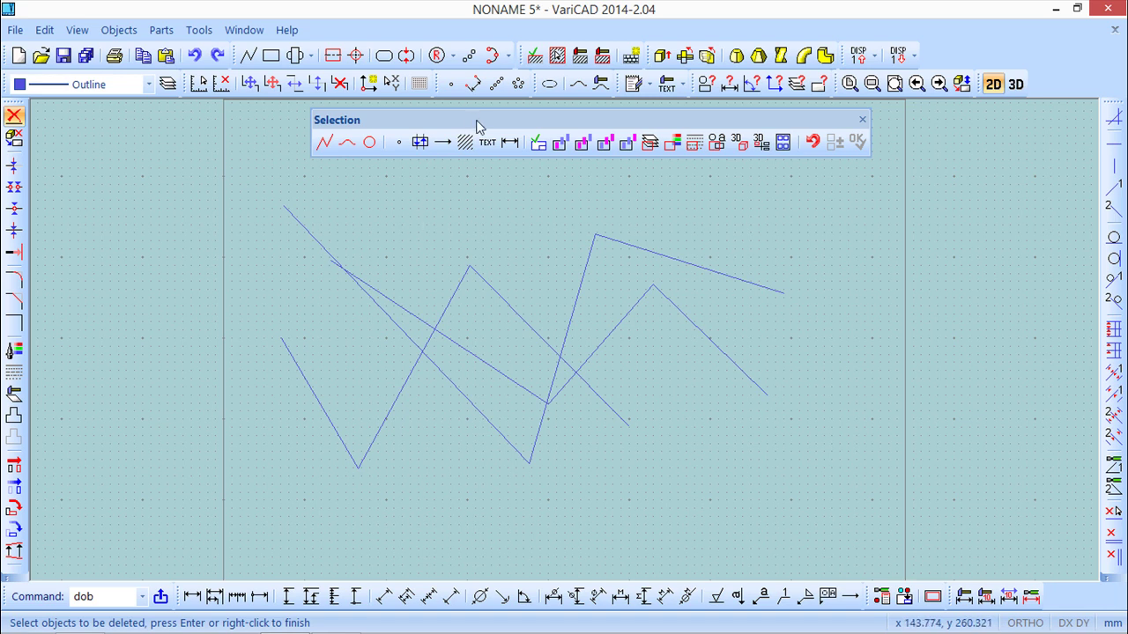
pyautogui.moveTo(477, 119); pyautogui.dragTo(472, 119)
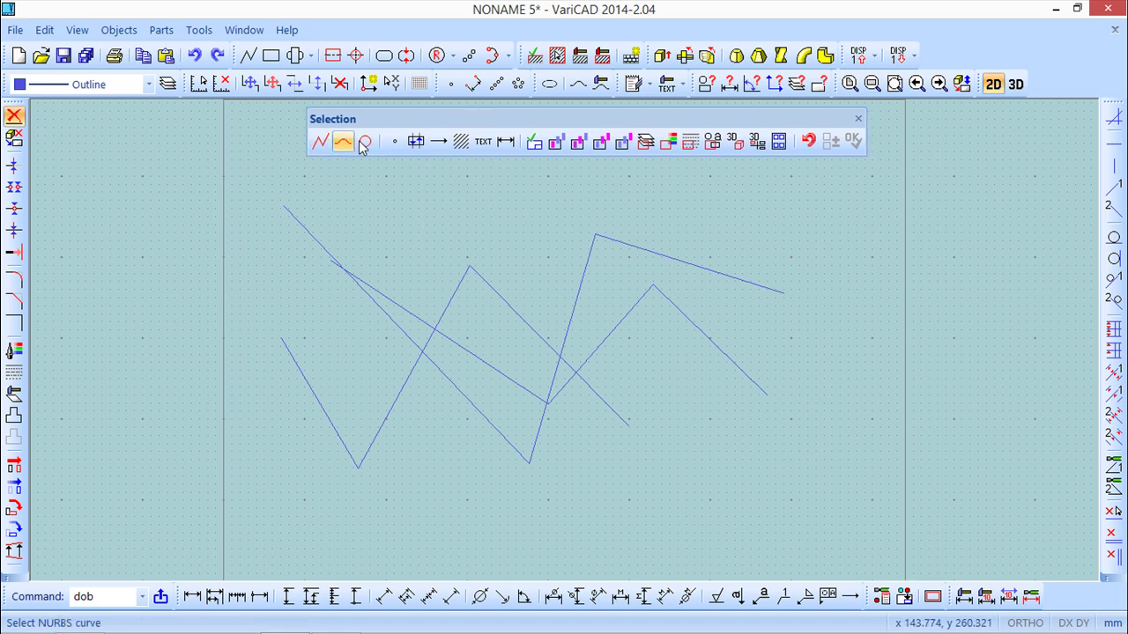
pyautogui.click(447, 297)
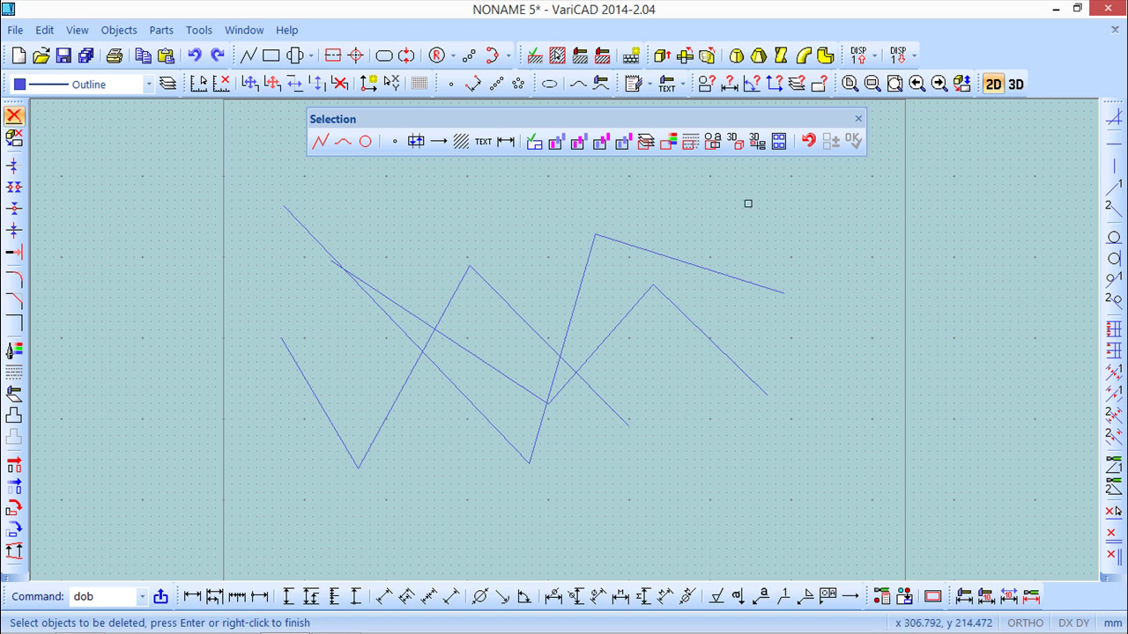
pyautogui.click(858, 118)
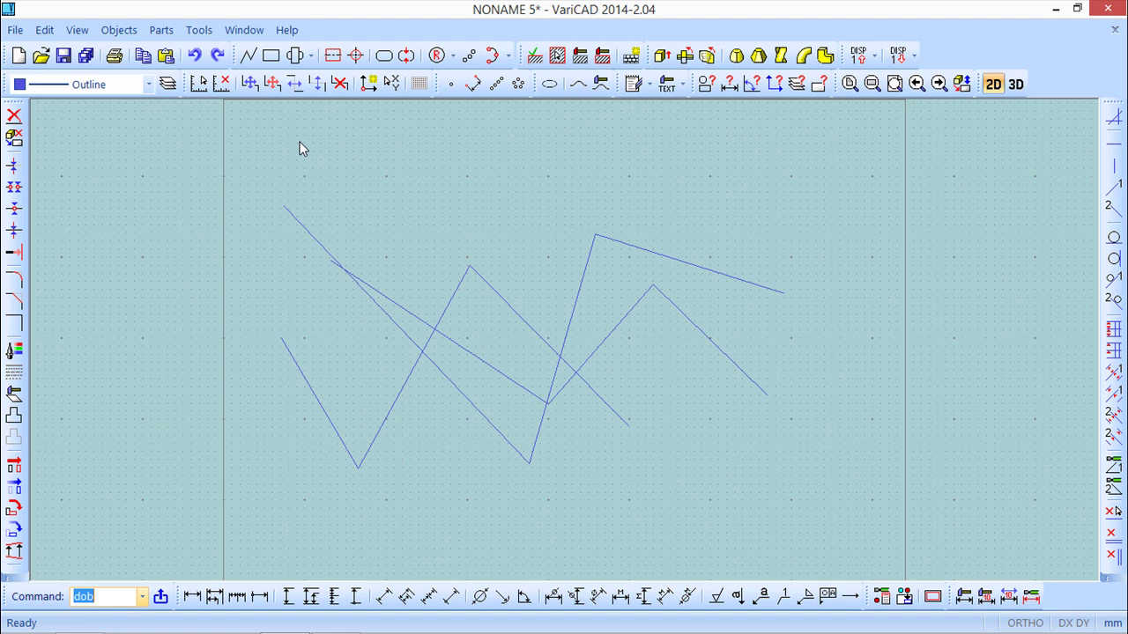
# Open the drawing sample1 from the varicad folder
pyautogui.click(40, 55)
pyautogui.moveTo(644, 242); pyautogui.dragTo(647, 456)
pyautogui.click(310, 362)
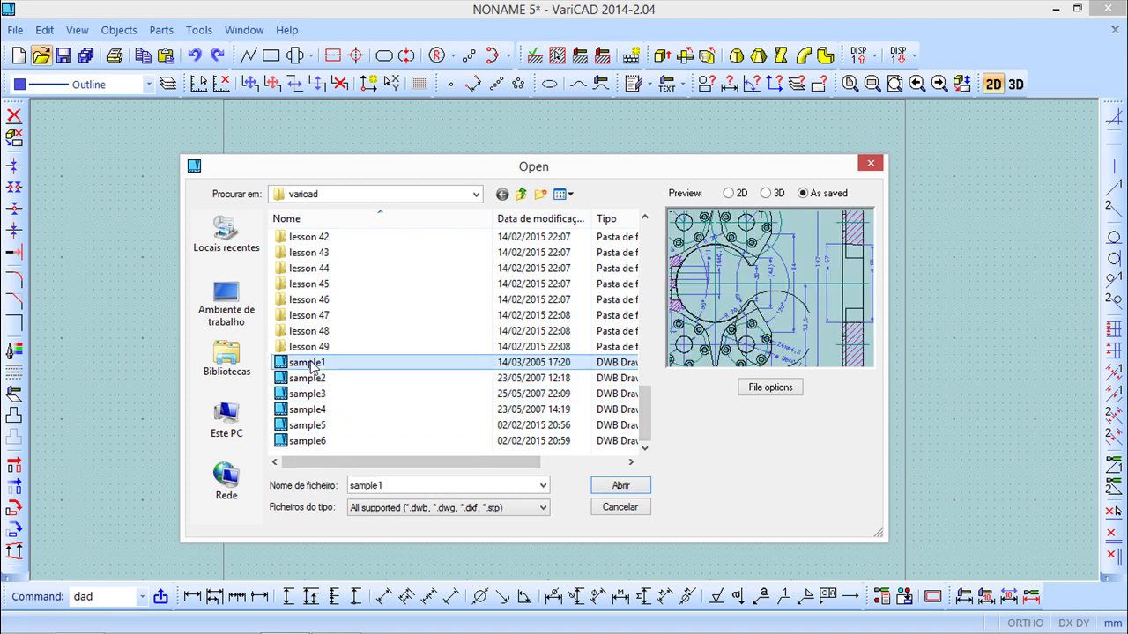
pyautogui.click(621, 486)
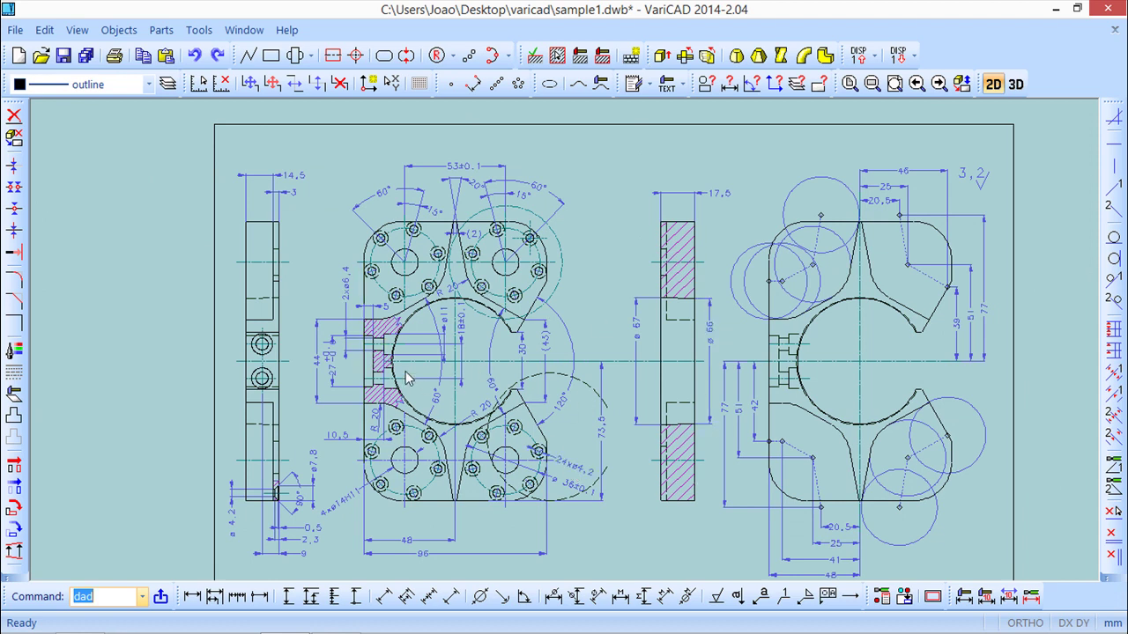
# Start the Delete command and select the front view's horizontal centre line with the line filter and its section hatch with the hatch filter
pyautogui.scroll(3, 407, 378)
pyautogui.scroll(3, 396, 379)
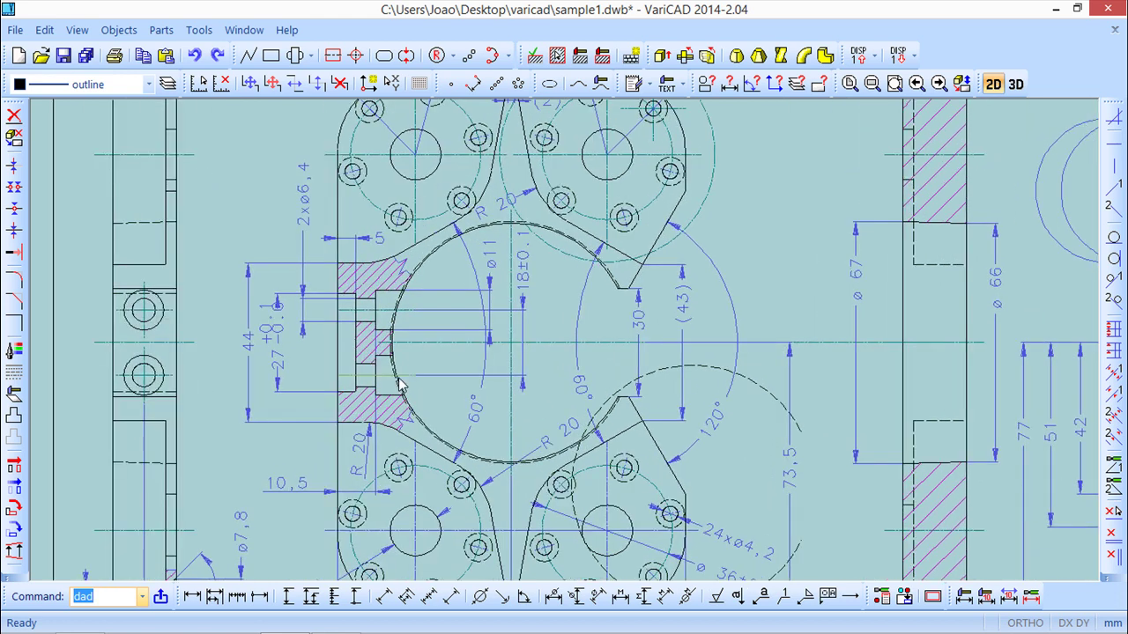
pyautogui.click(14, 117)
pyautogui.moveTo(467, 115); pyautogui.dragTo(393, 120)
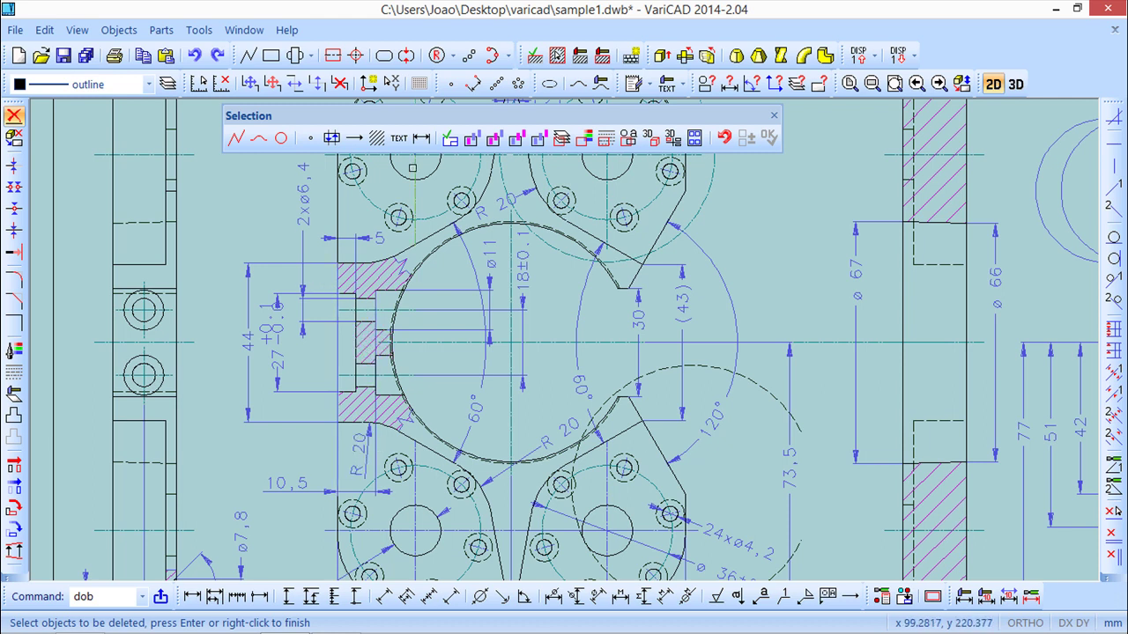
pyautogui.click(236, 141)
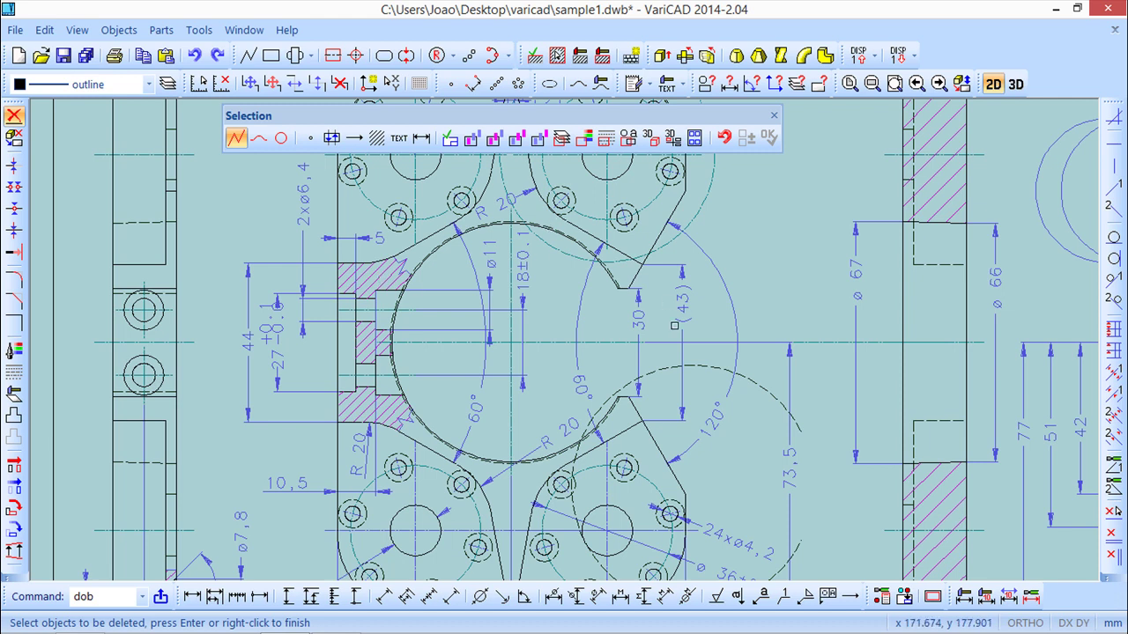
pyautogui.click(664, 342)
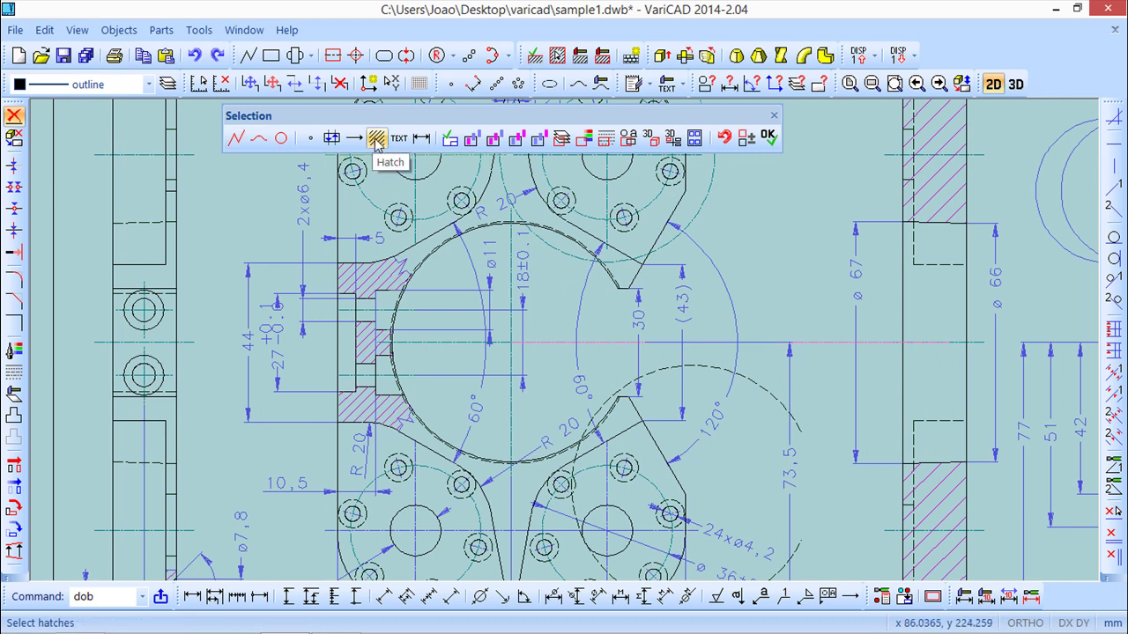
pyautogui.click(376, 140)
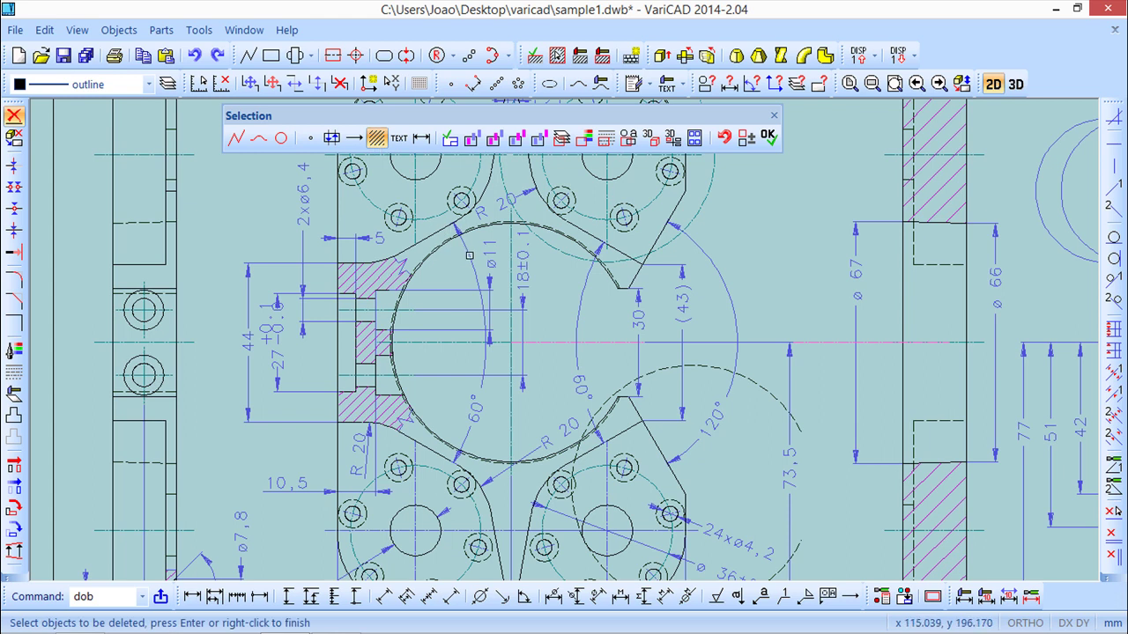
pyautogui.click(381, 282)
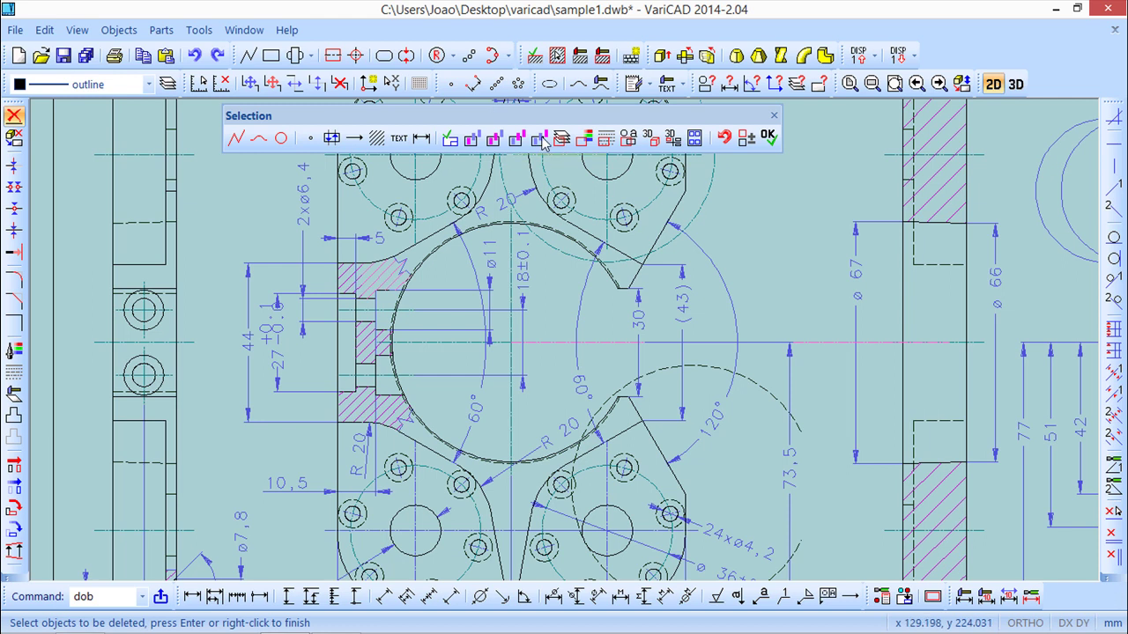
# Add the 14,5 and 3 dimensions above the narrow side view to the deletion selection with a window enclosing them
pyautogui.moveTo(579, 121); pyautogui.dragTo(586, 127)
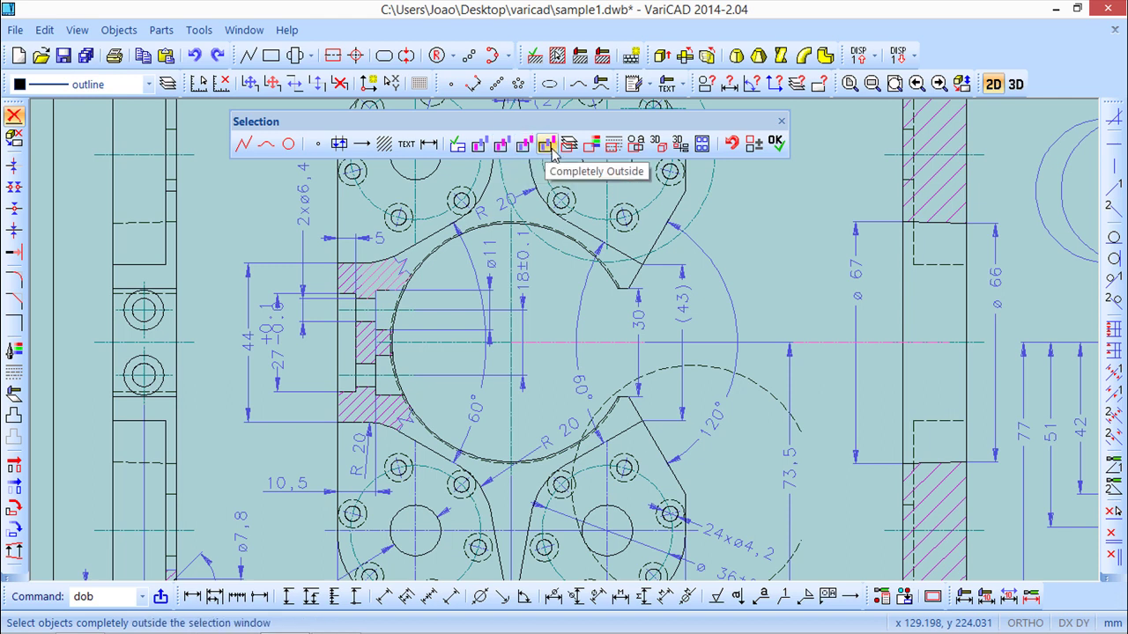
pyautogui.scroll(-3, 539, 245)
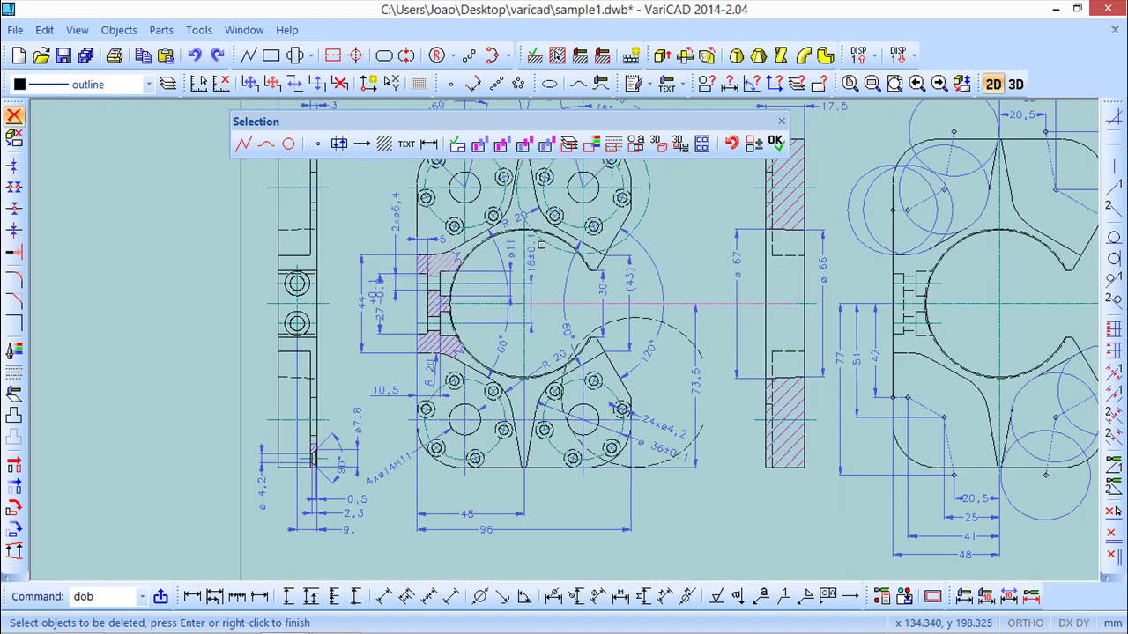
pyautogui.scroll(3, 522, 440)
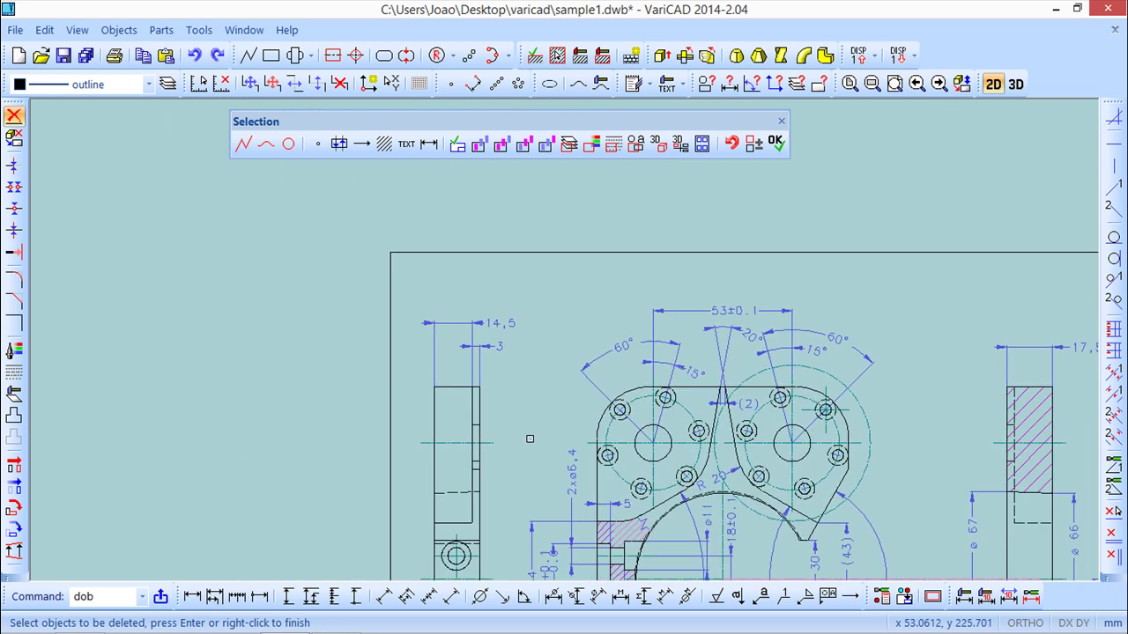
pyautogui.moveTo(523, 440); pyautogui.dragTo(546, 417, button='middle')
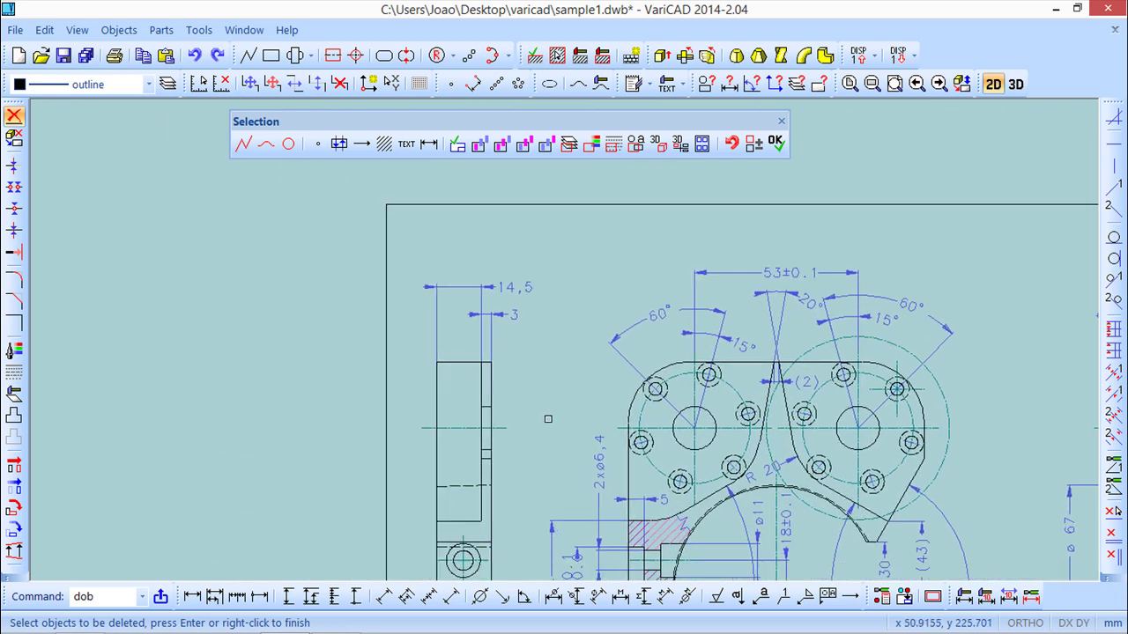
pyautogui.click(480, 150)
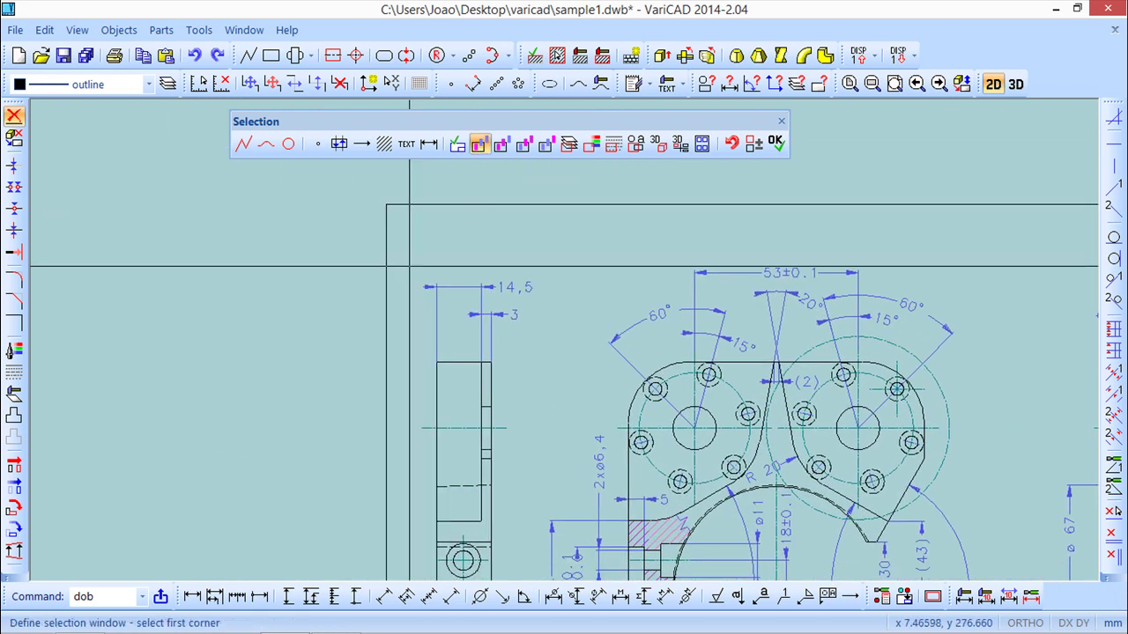
pyautogui.click(409, 266)
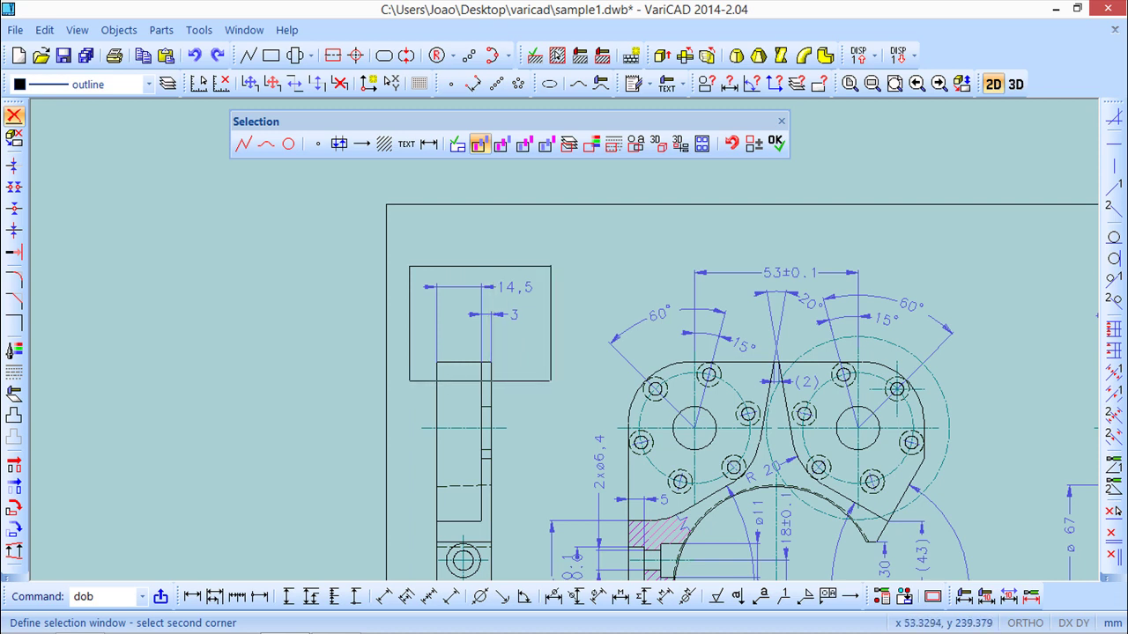
pyautogui.click(551, 381)
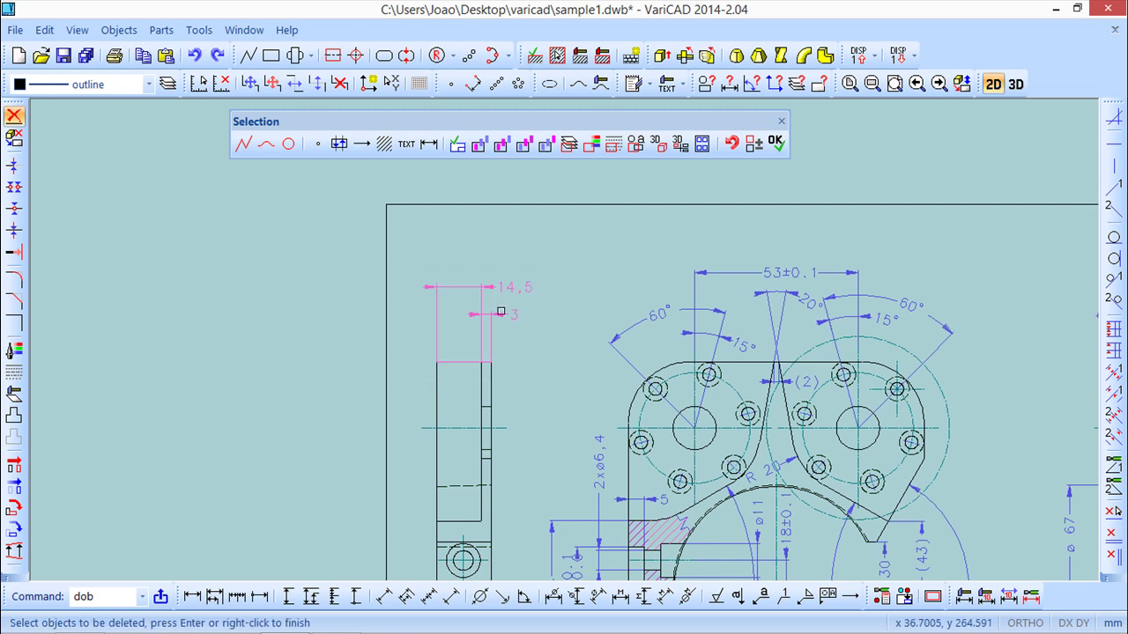
# Extend the deletion selection with the narrow side view's vertical edges, using a thin window that crosses them
pyautogui.click(500, 148)
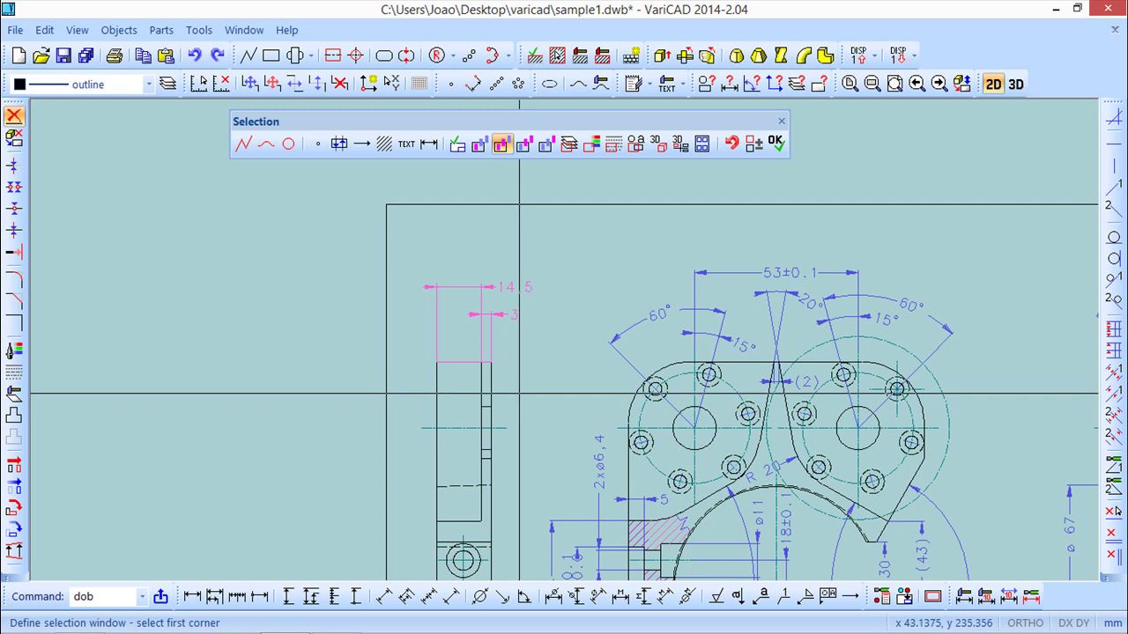
pyautogui.click(513, 394)
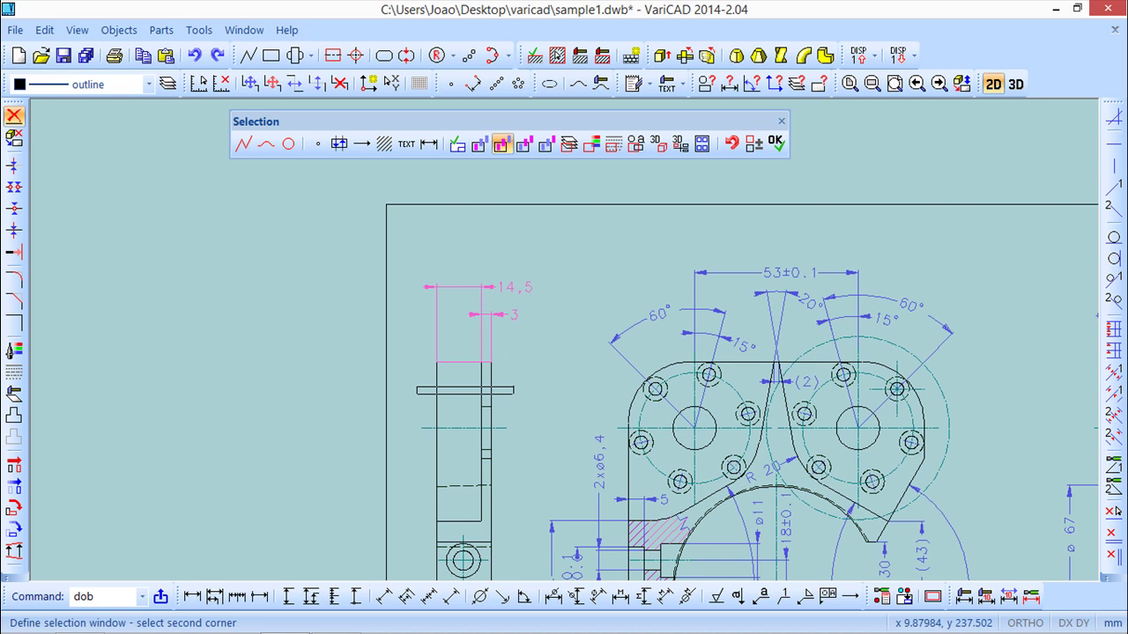
pyautogui.click(416, 389)
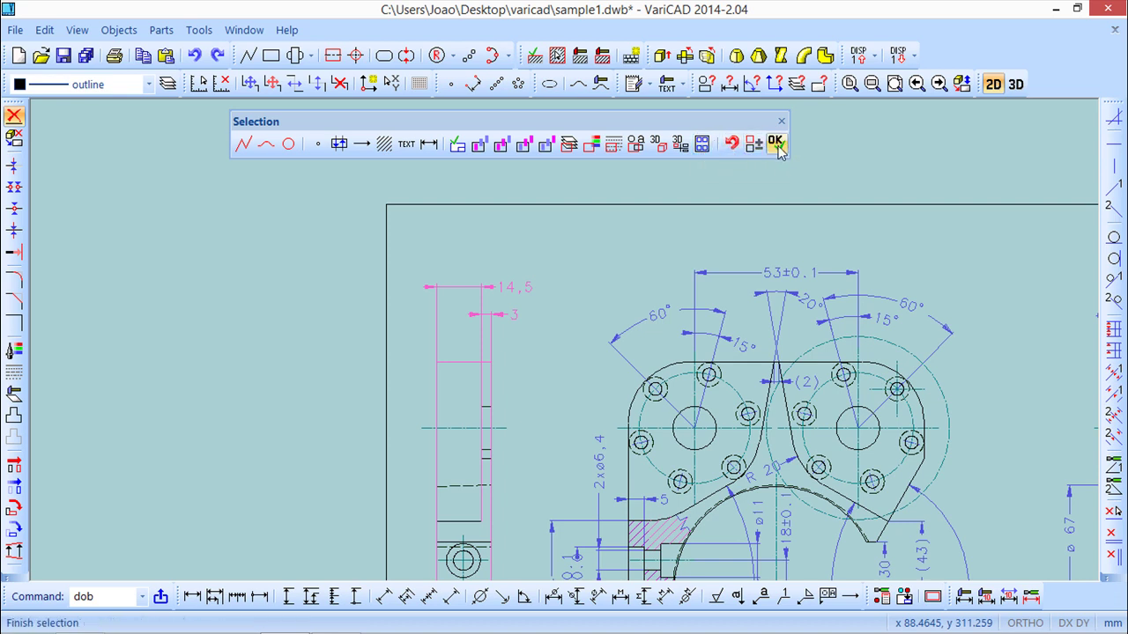
pyautogui.moveTo(546, 350)
pyautogui.mouseDown(button='middle')
pyautogui.moveTo(478, 294)
pyautogui.moveTo(453, 327)
pyautogui.mouseUp(button='middle')
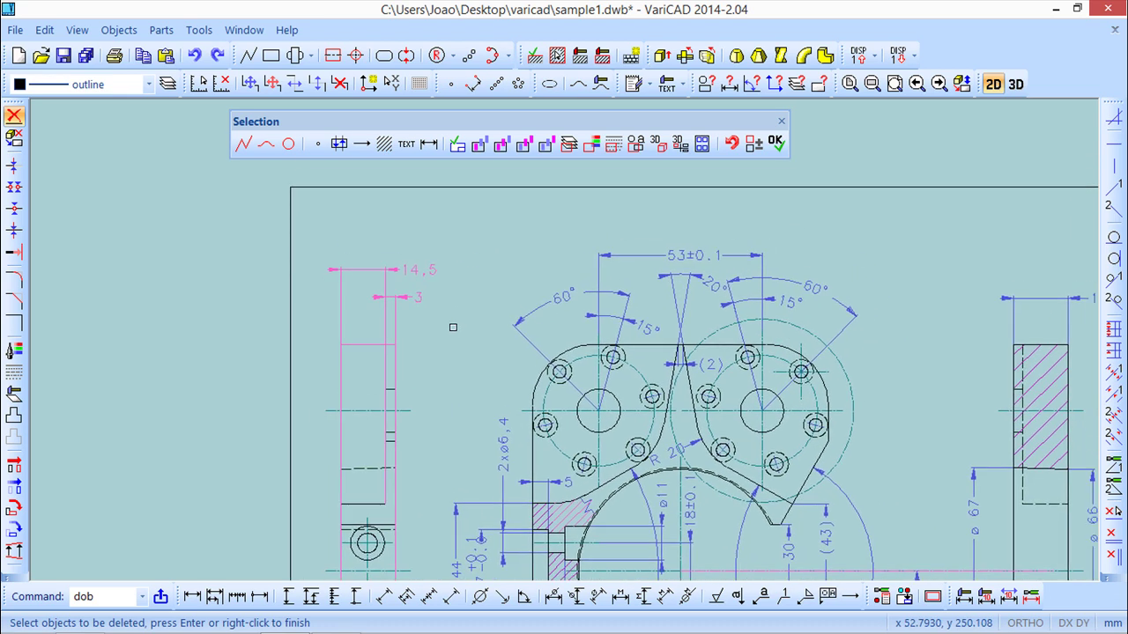
# Undo the last selection step, dropping the side view's vertical edges from the objects chosen for deletion
pyautogui.click(734, 146)
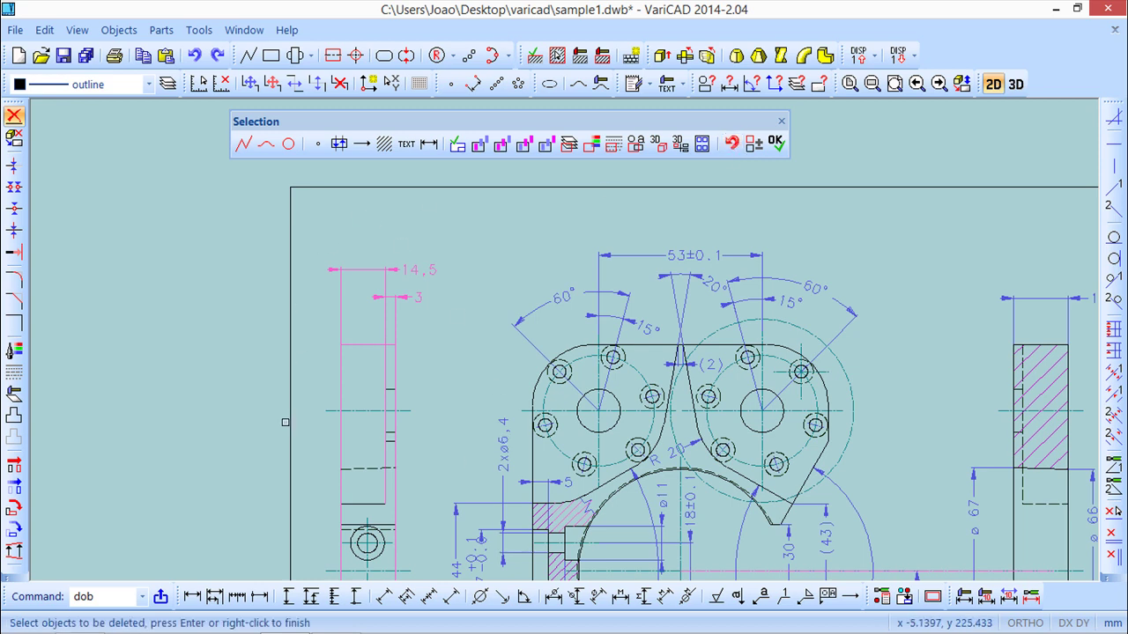
pyautogui.click(505, 392)
pyautogui.click(731, 145)
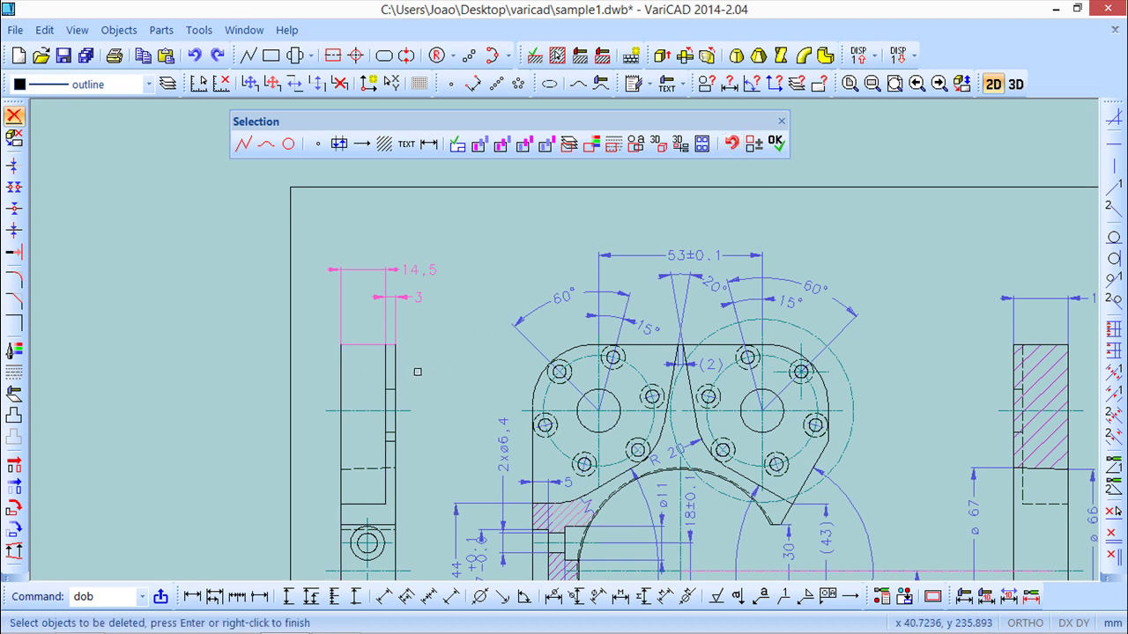
# Delete the selected objects, leave the Delete command and undo the deletion
pyautogui.click(778, 145)
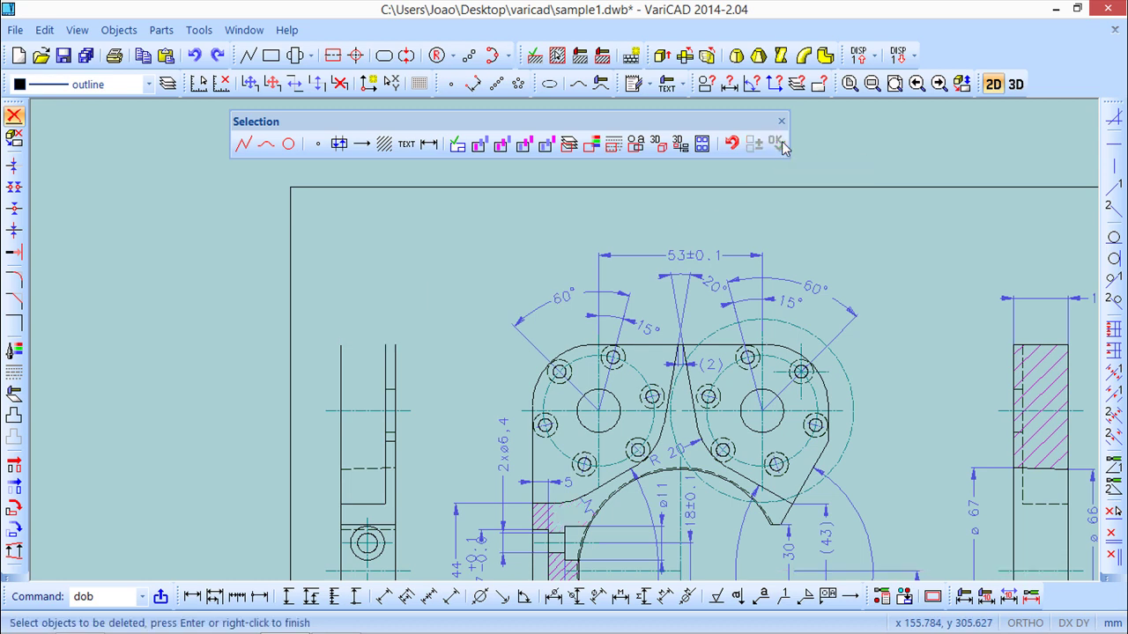
pyautogui.click(733, 144)
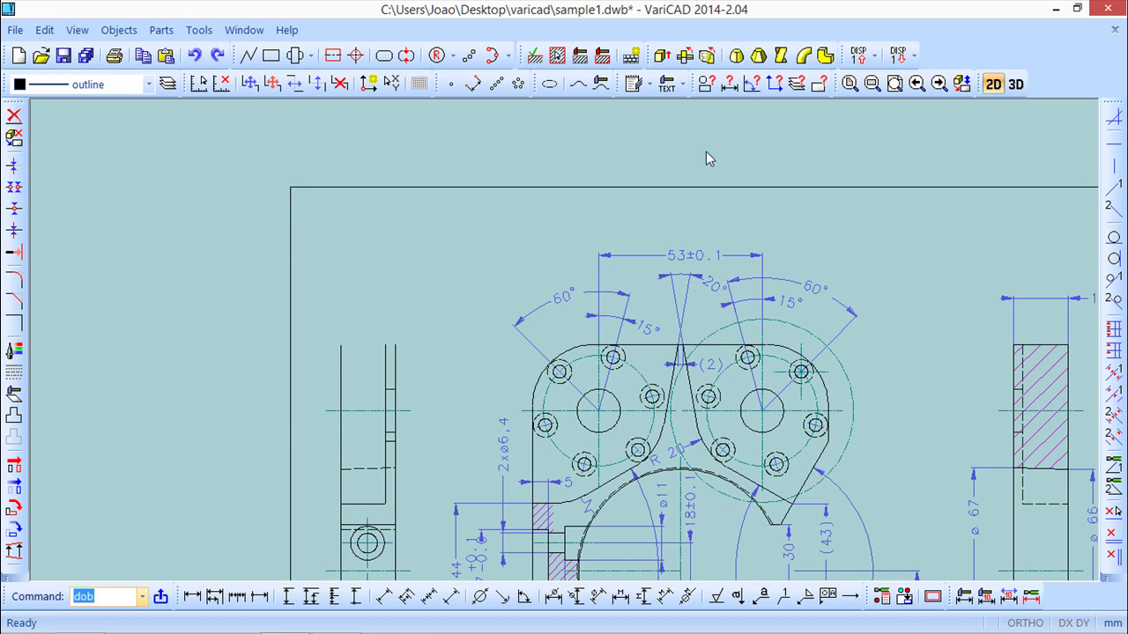
pyautogui.click(196, 56)
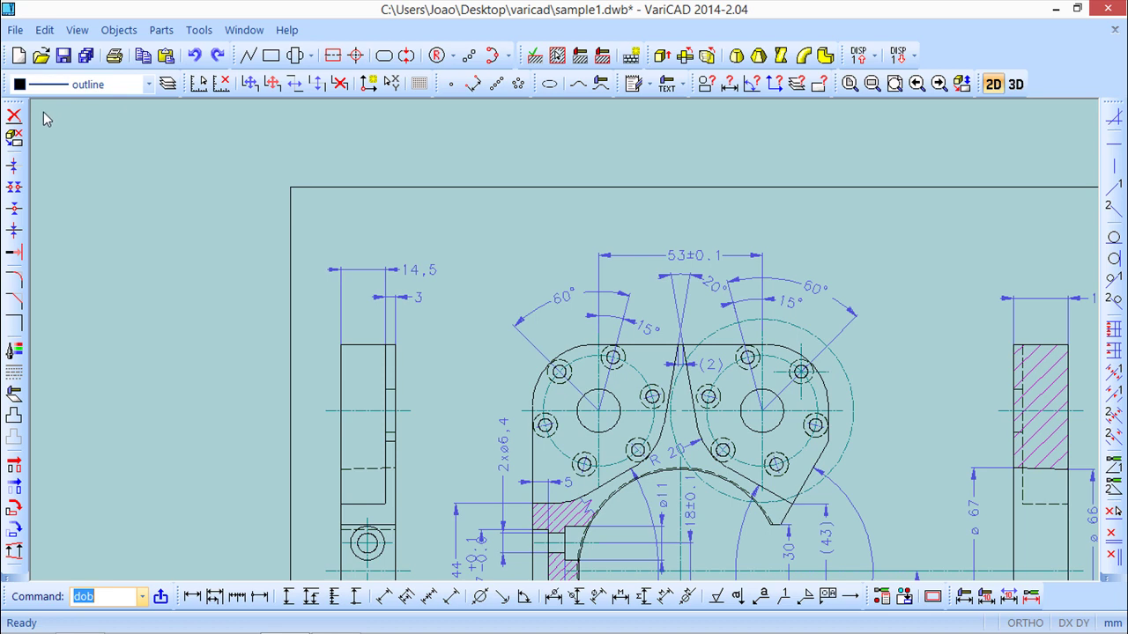
# Restart the Delete command and window-select objects in the upper parts of the narrow side view and the front view, including their dimensions
pyautogui.click(14, 115)
pyautogui.click(309, 240)
pyautogui.click(455, 455)
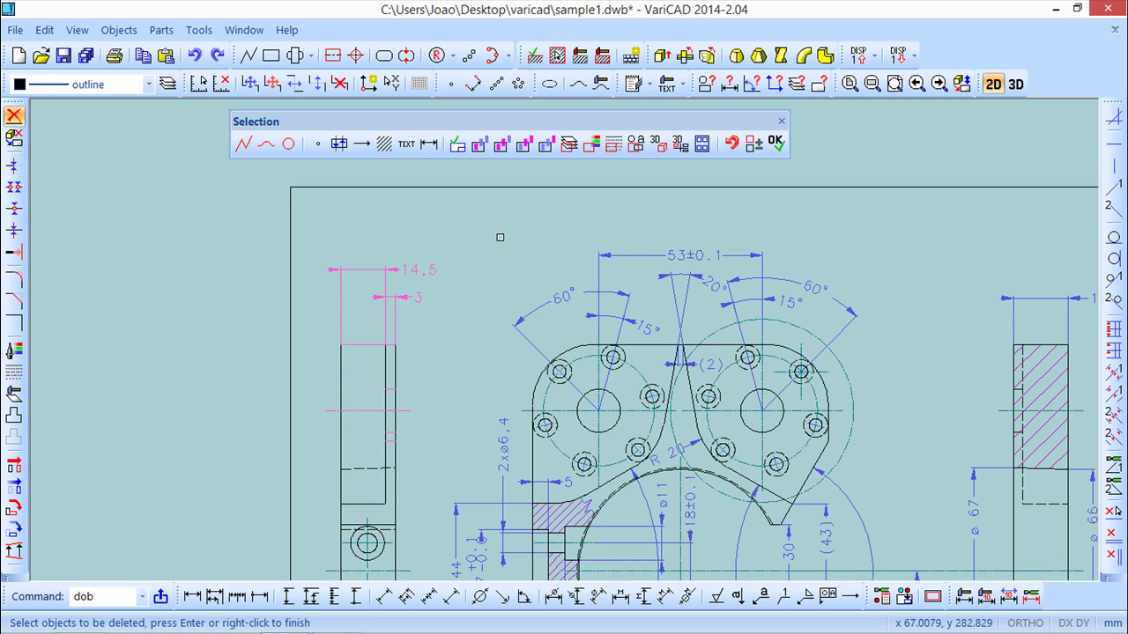
pyautogui.click(443, 237)
pyautogui.click(863, 467)
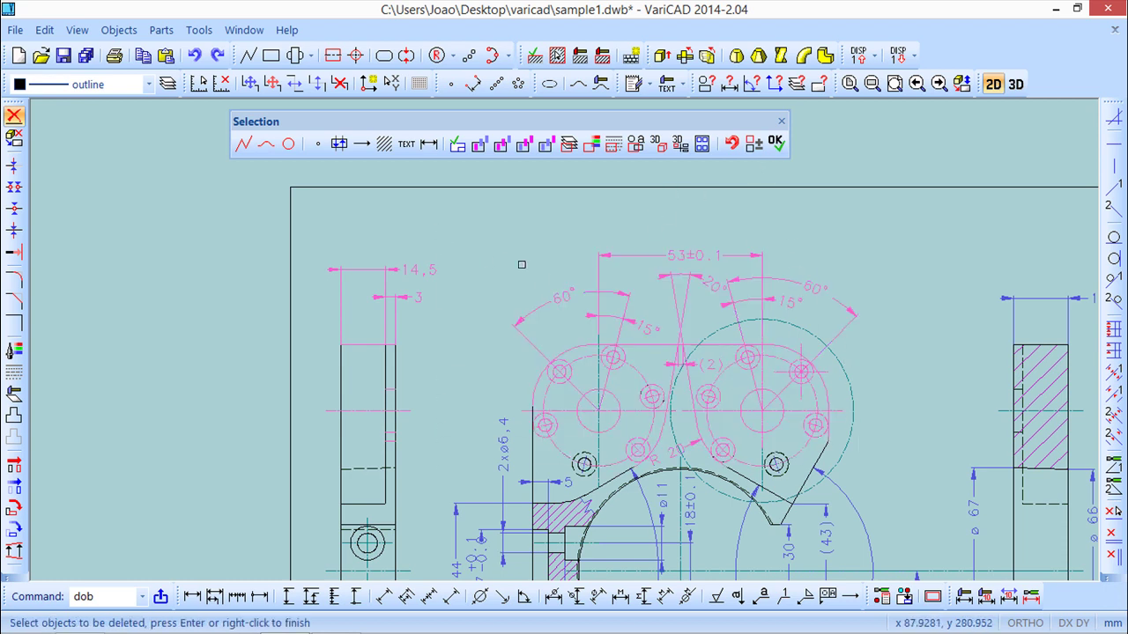
# Remove the 14,5 and 3 dimensions from the selection, delete the remaining selected objects and finish the command
pyautogui.click(755, 146)
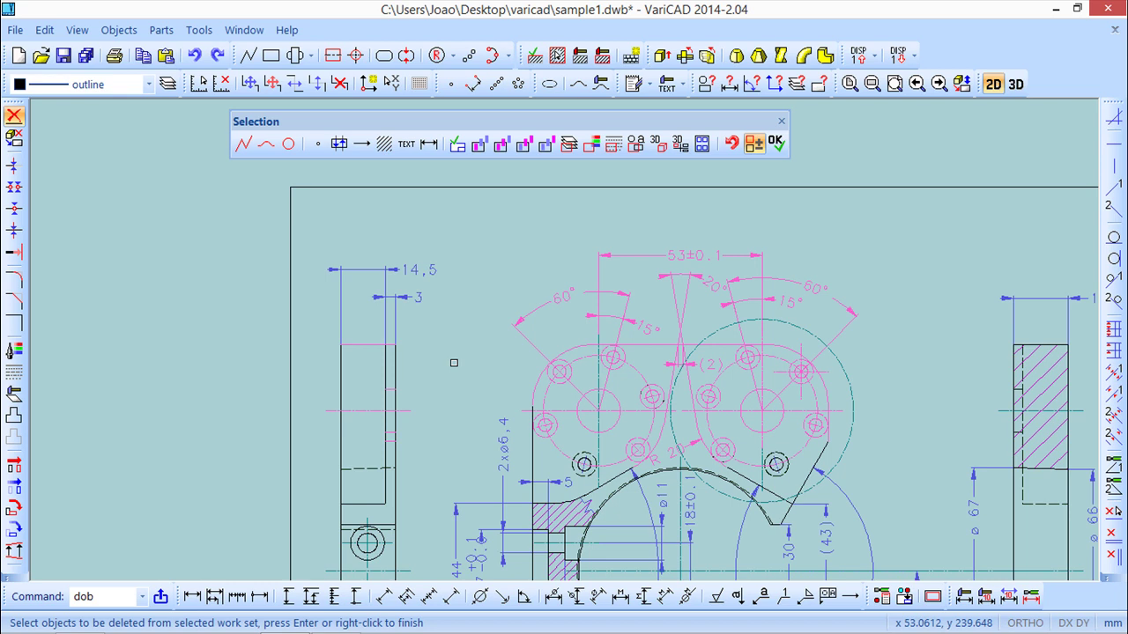
pyautogui.click(755, 146)
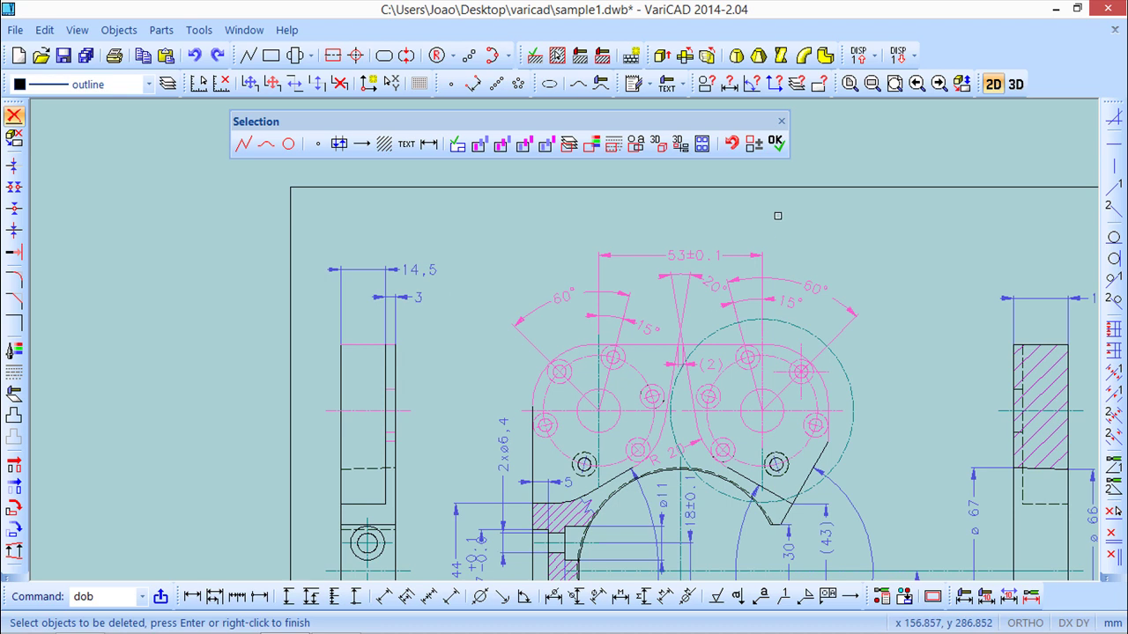
pyautogui.click(775, 142)
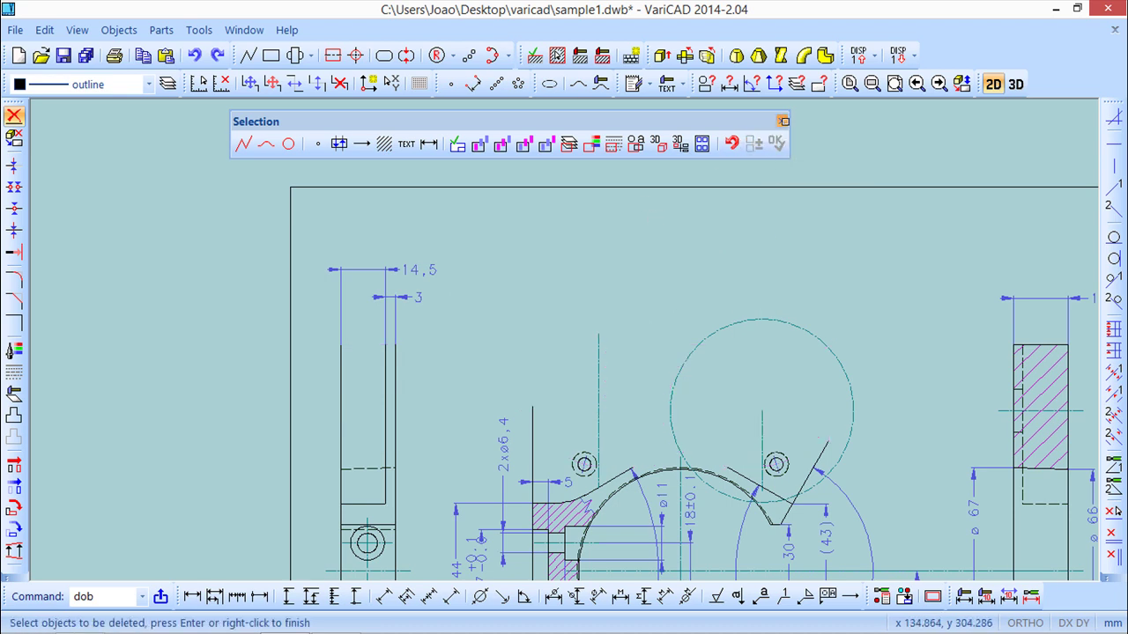
pyautogui.click(781, 122)
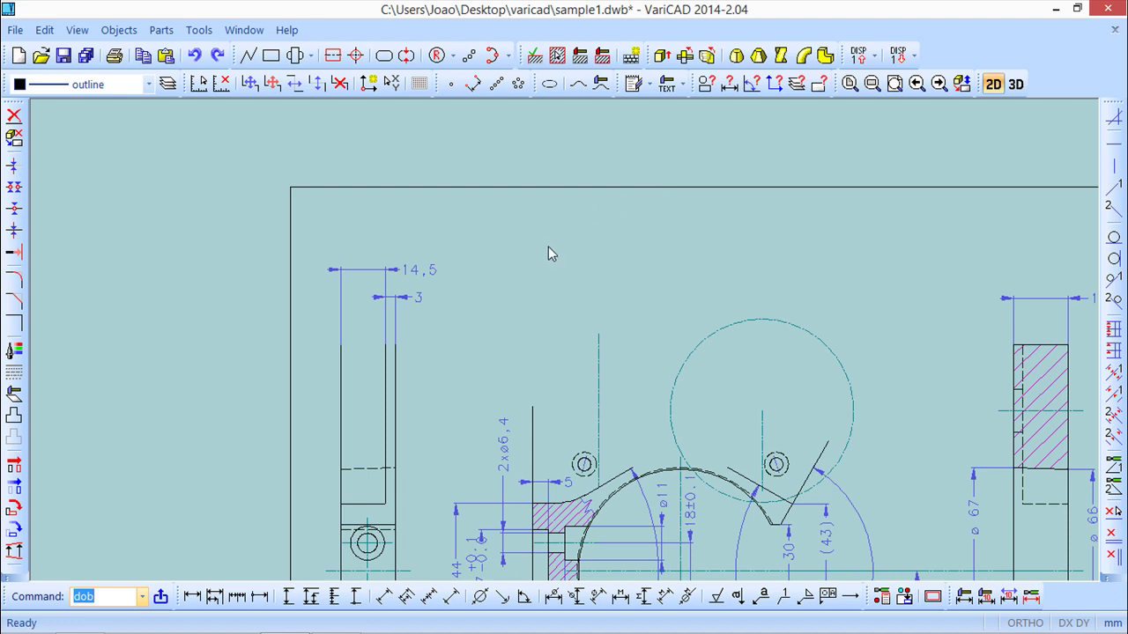
pyautogui.scroll(-3, 562, 259)
pyautogui.moveTo(597, 308); pyautogui.dragTo(397, 252, button='middle')
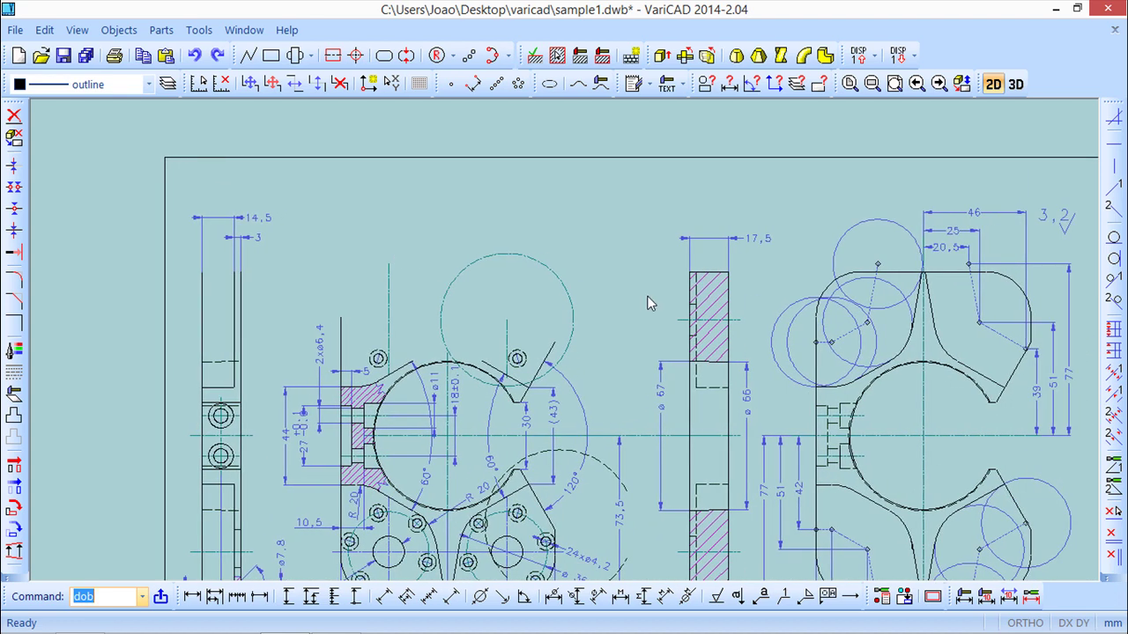